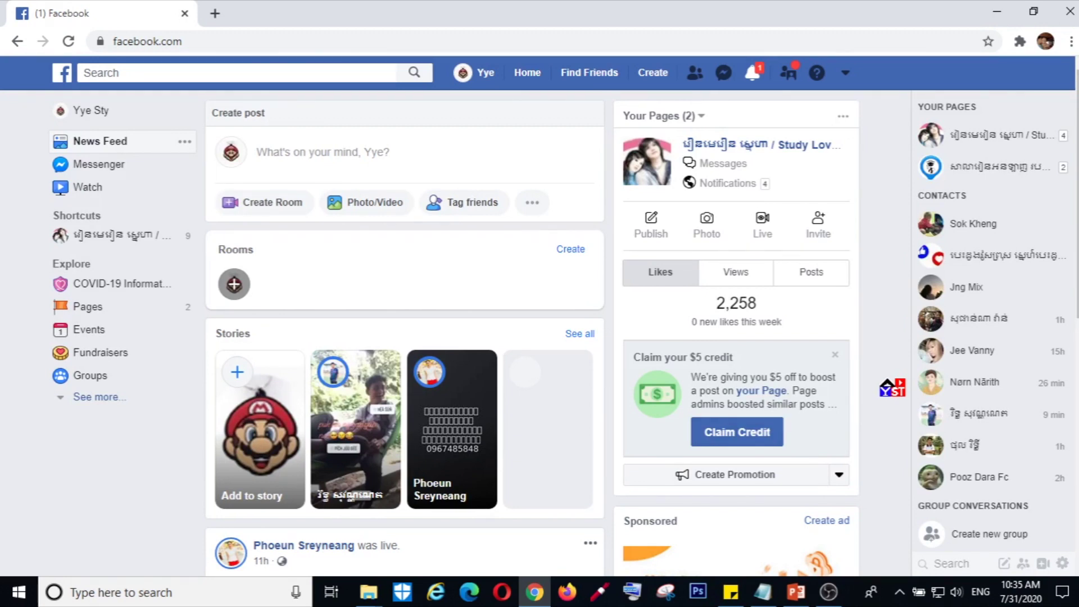
Step: Turn off Active Status for all contacts in the chat settings
click(1062, 564)
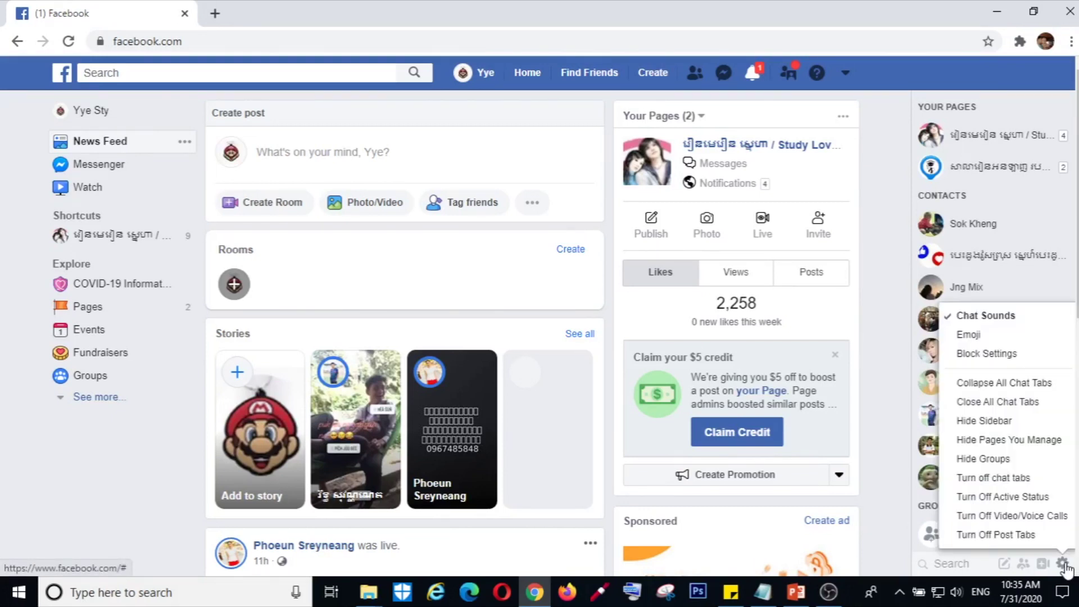
click(1024, 497)
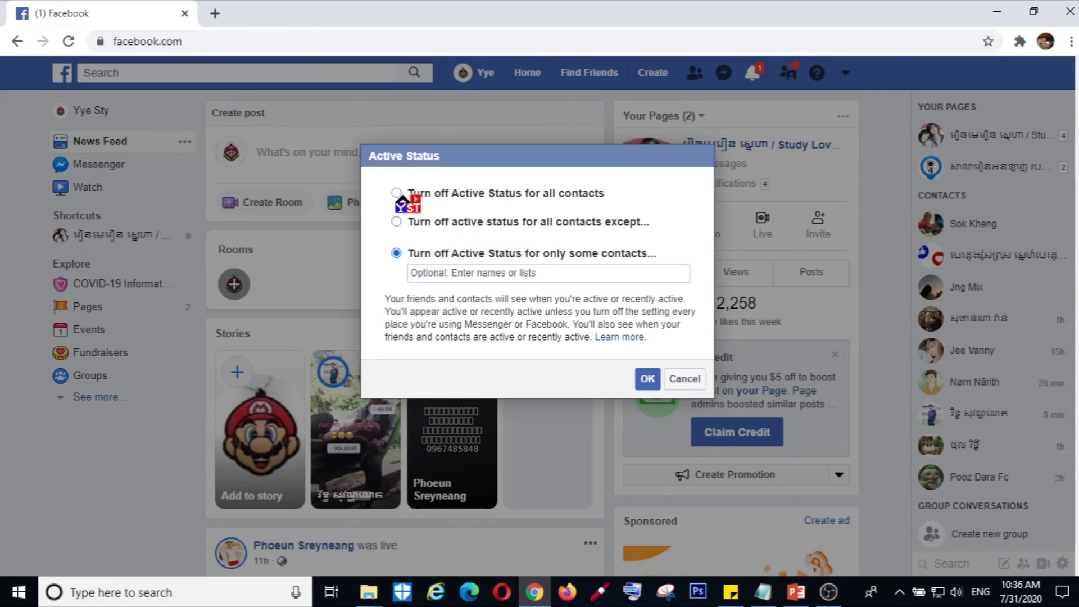
click(405, 194)
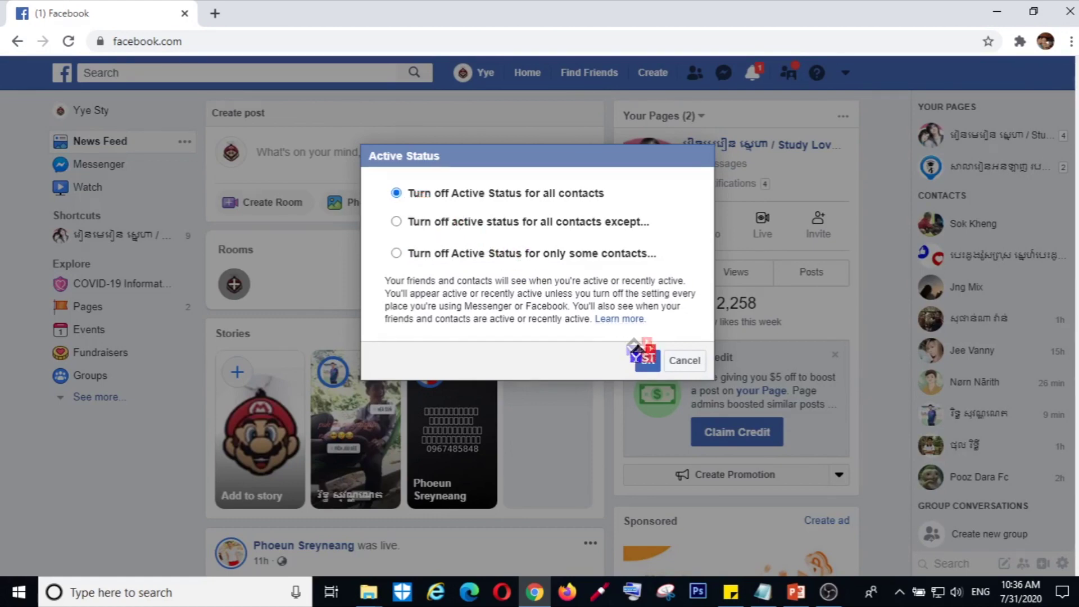
click(648, 361)
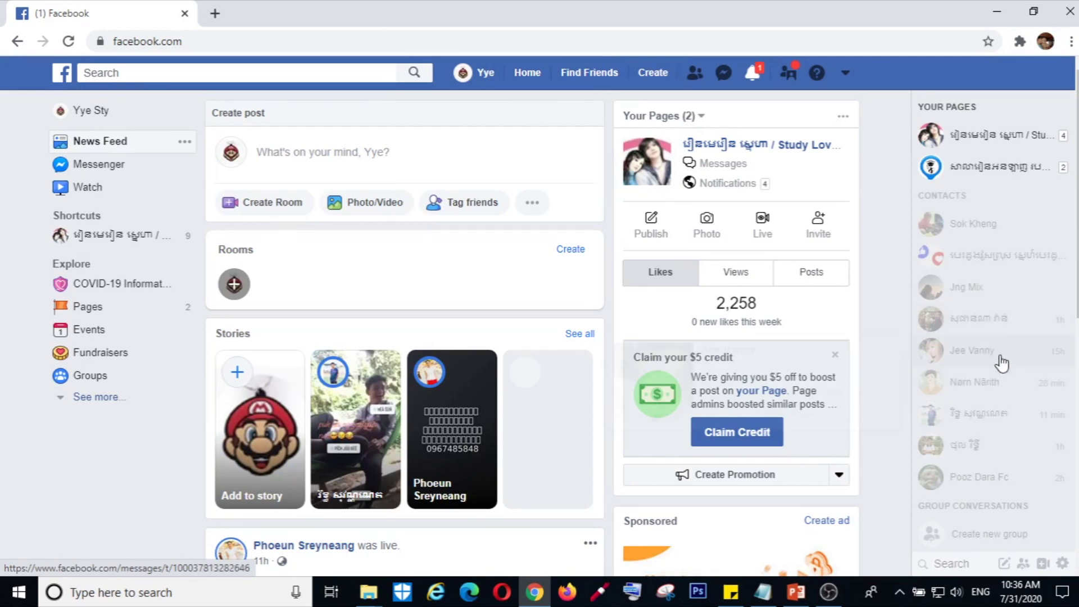
mouse_move(990, 326)
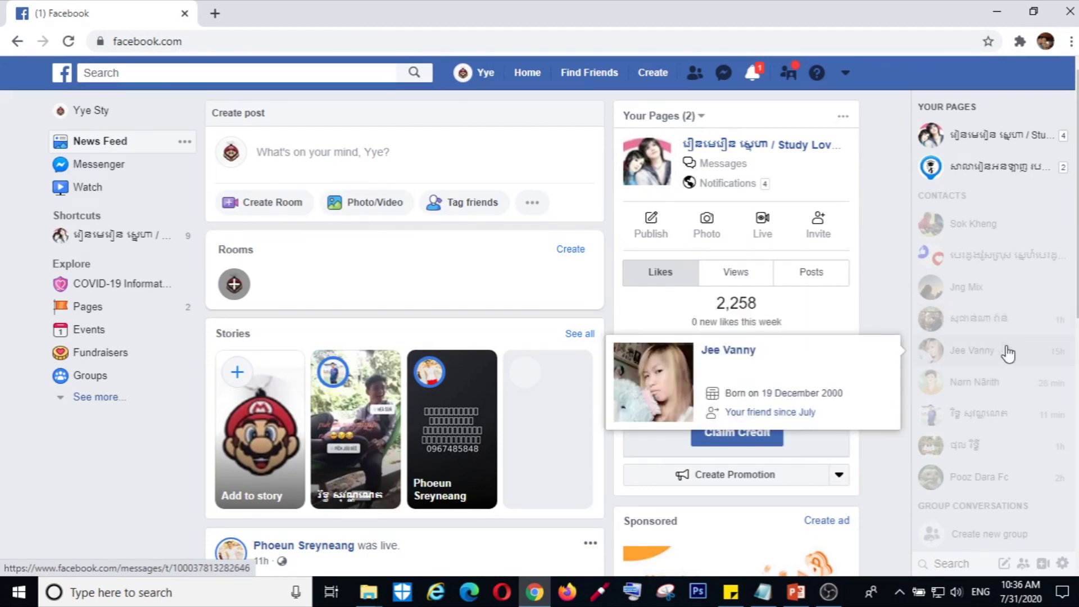
mouse_move(931, 254)
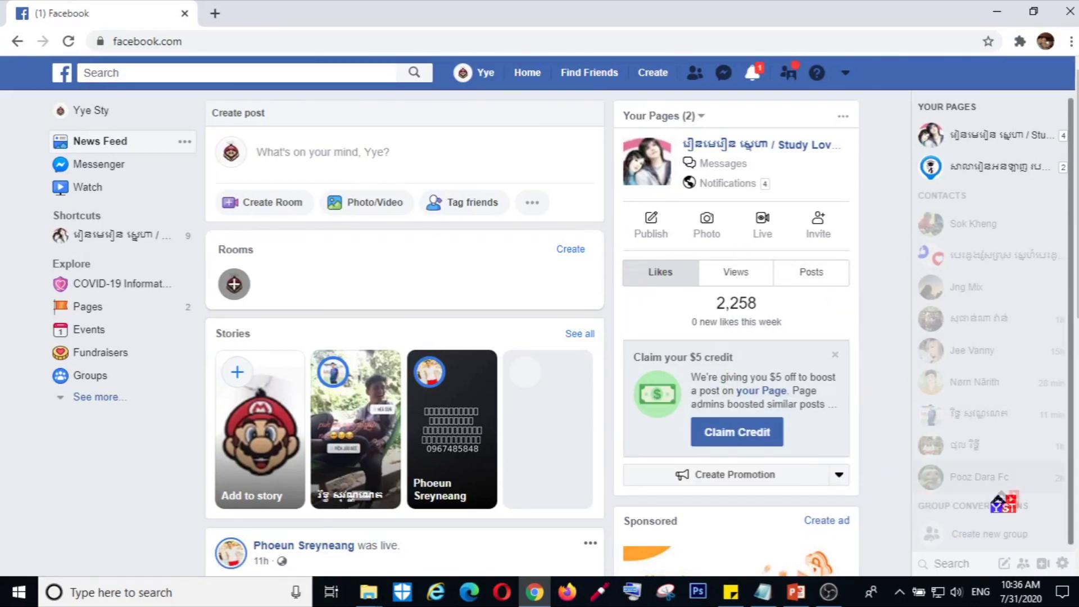
mouse_move(978, 494)
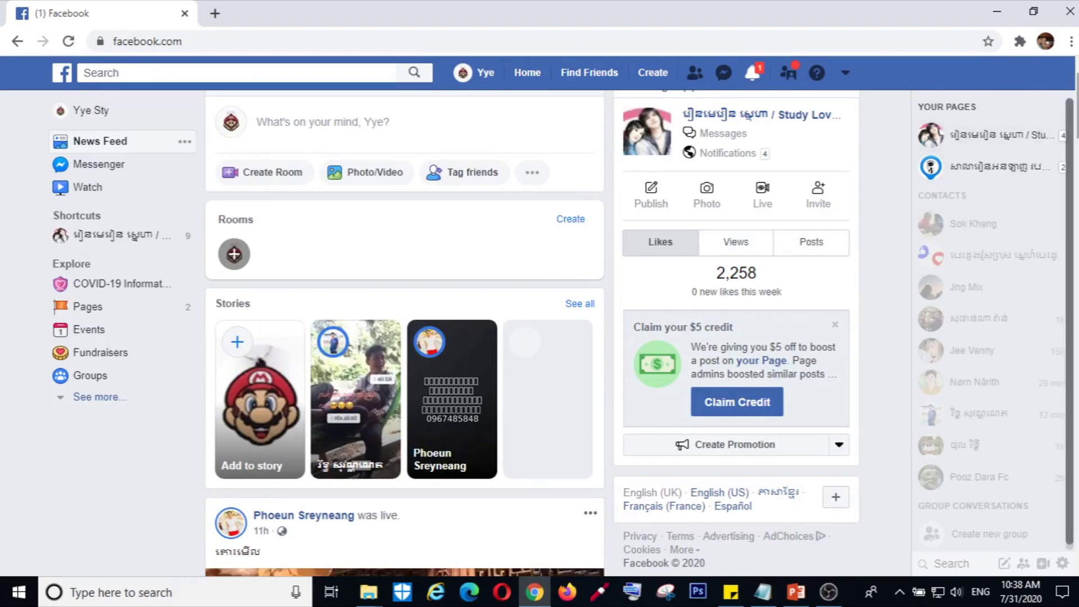
Step: Open the share dialog for the live video post in the News Feed and review where it can be shared
scroll(405, 337, down, 6)
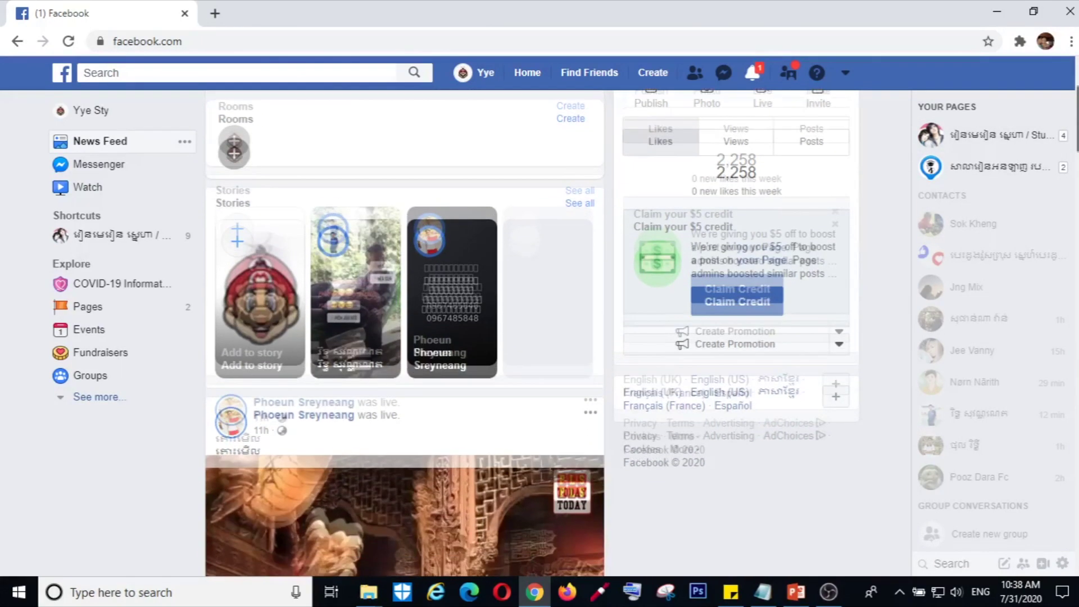
scroll(405, 337, down, 1)
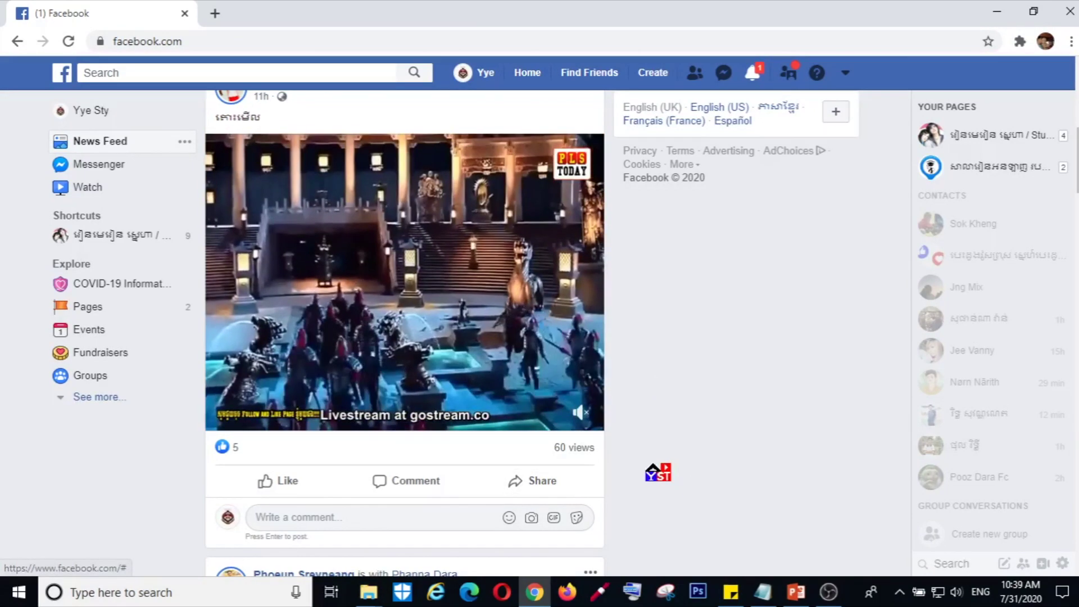
click(535, 485)
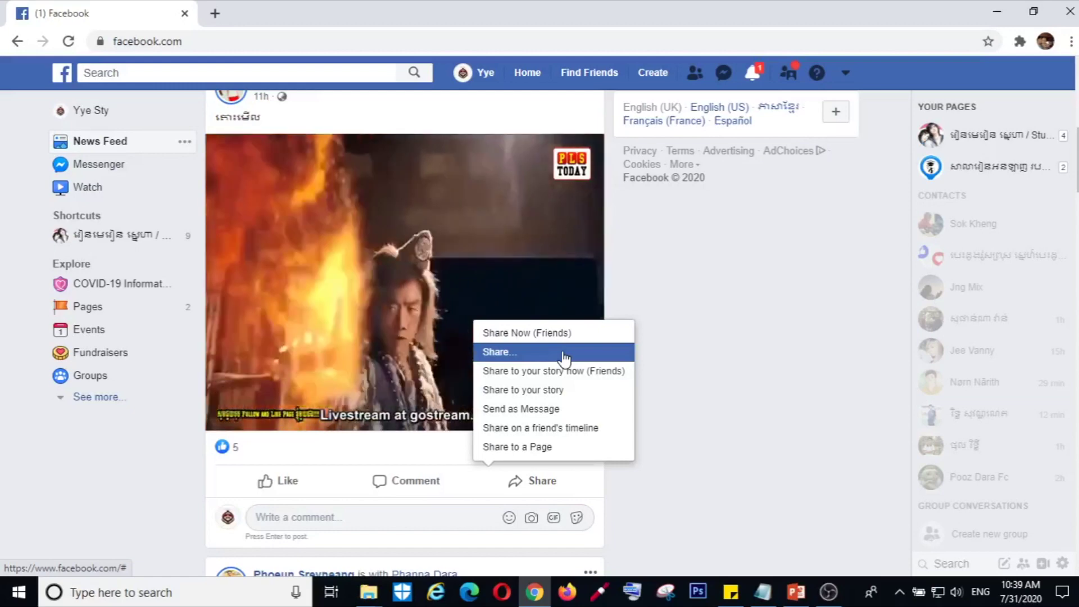
click(564, 358)
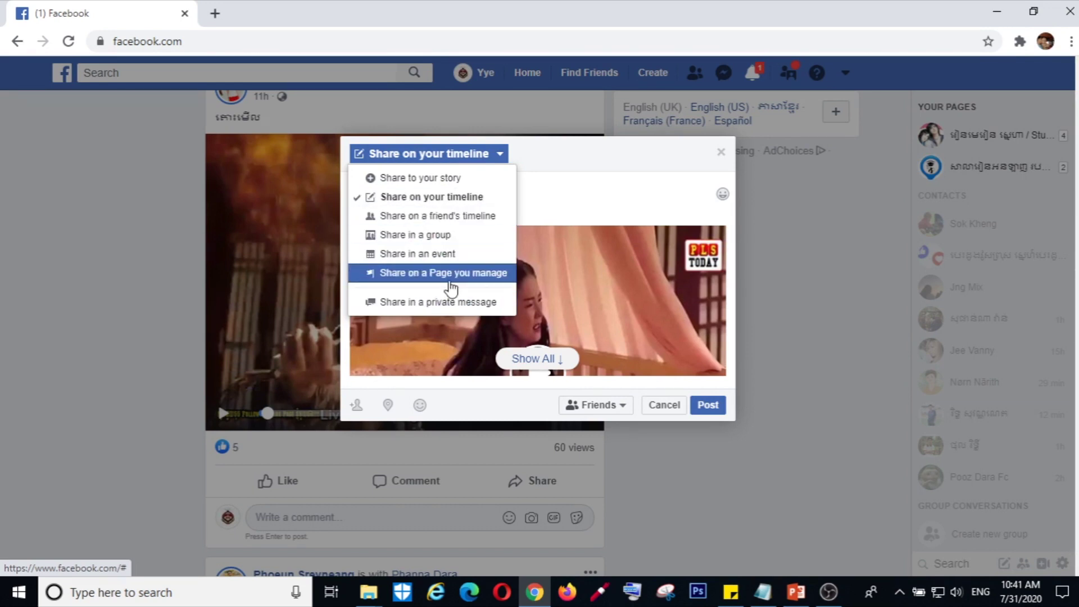
click(451, 281)
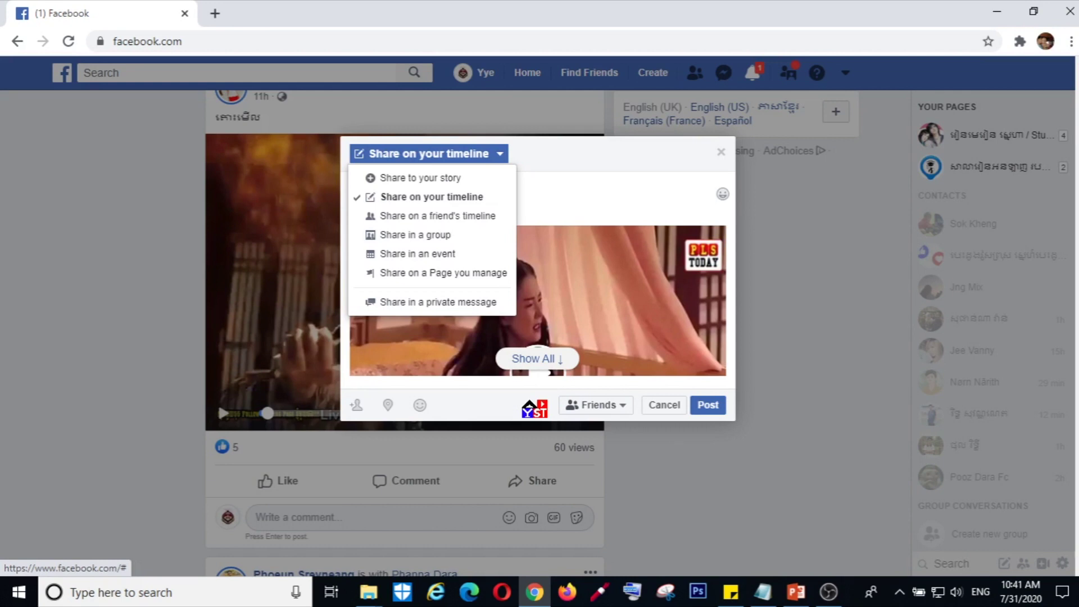
click(512, 380)
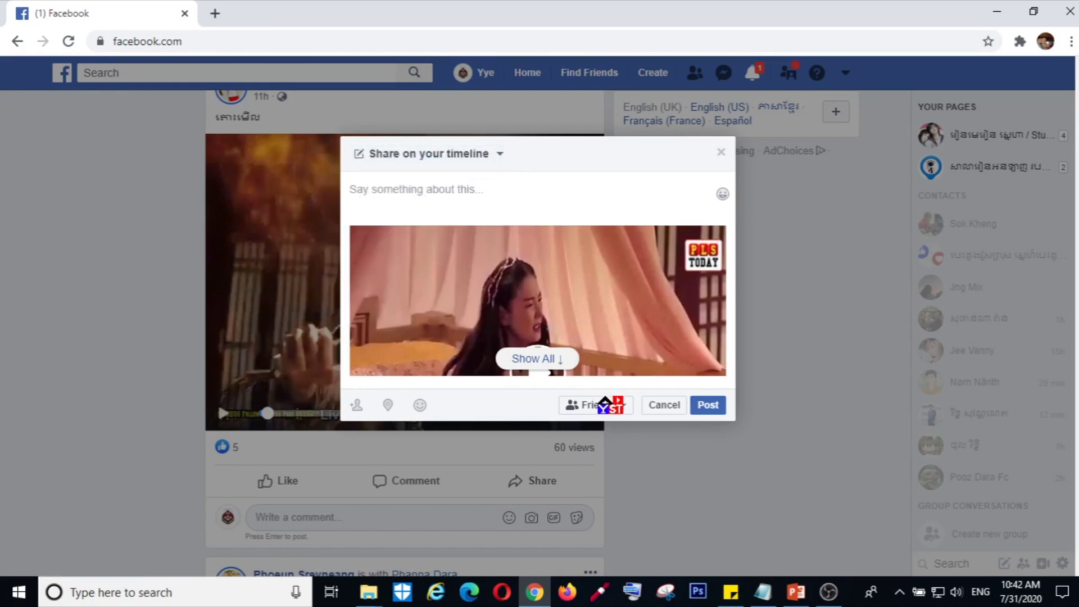
Step: Examine the full set of audience options for the shared post, including the additional ones
click(610, 405)
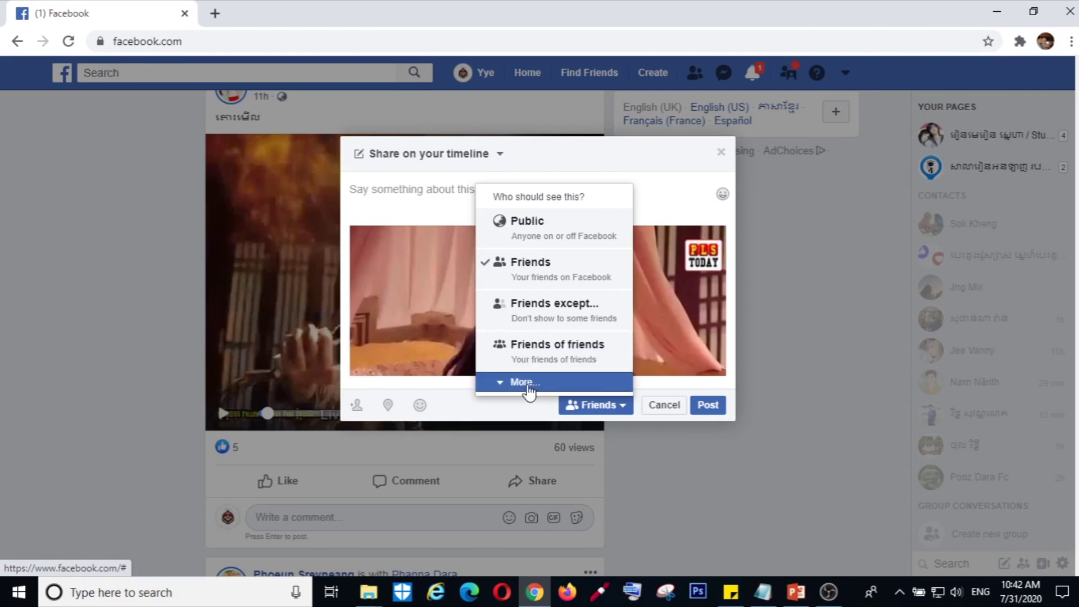
click(524, 383)
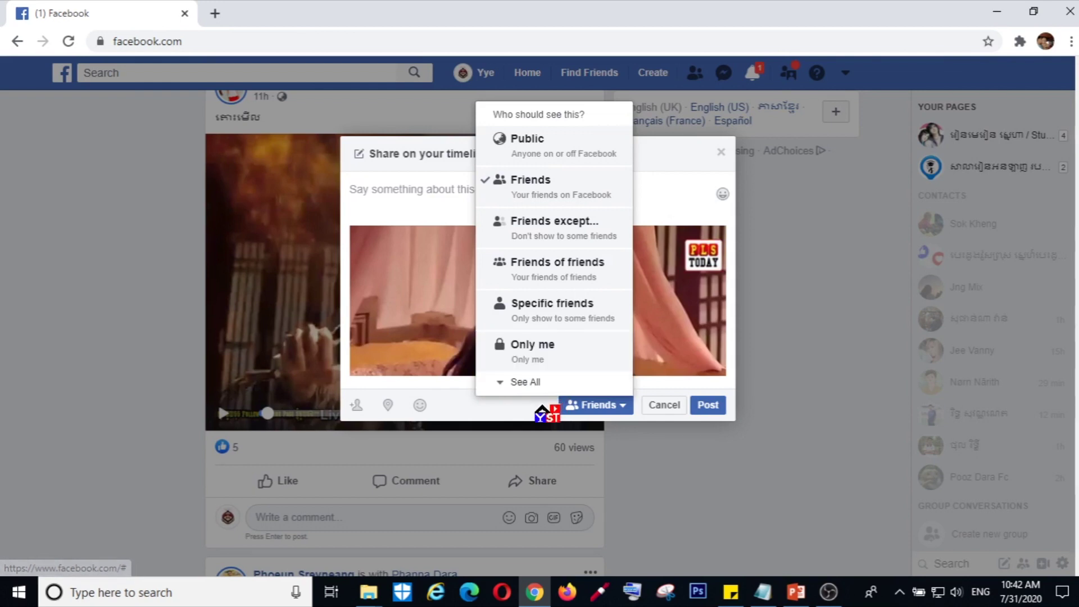
click(543, 413)
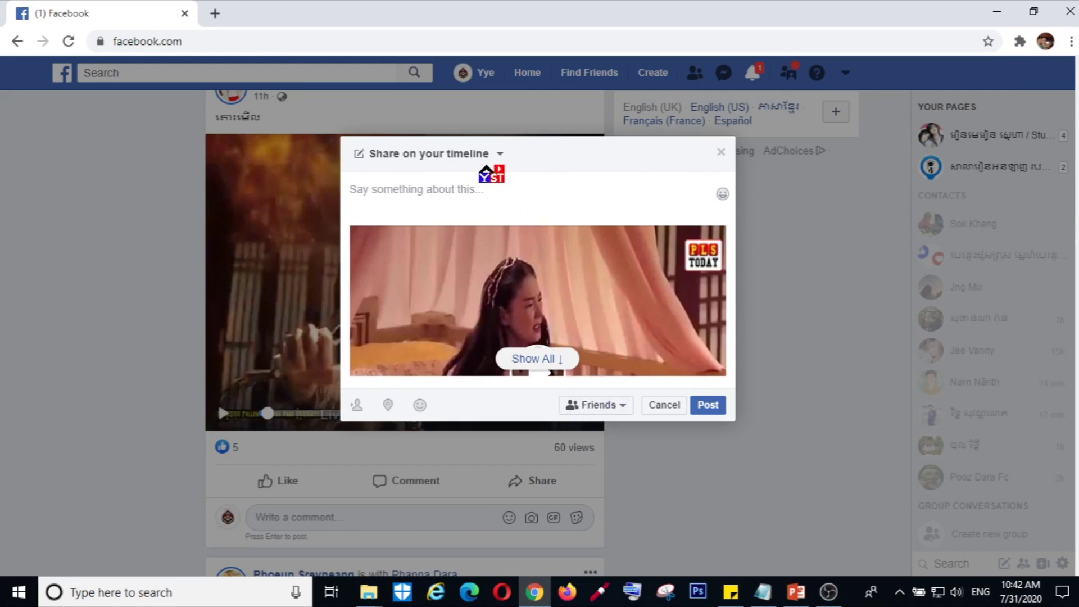
Step: Recheck the sharing destinations and close the share dialog without posting
click(488, 156)
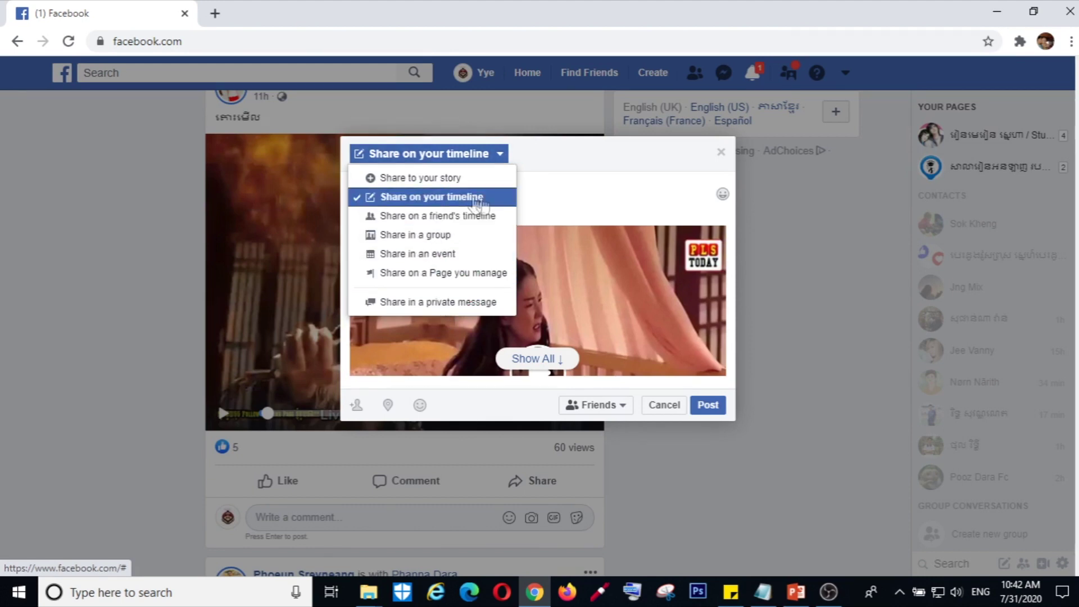
click(554, 172)
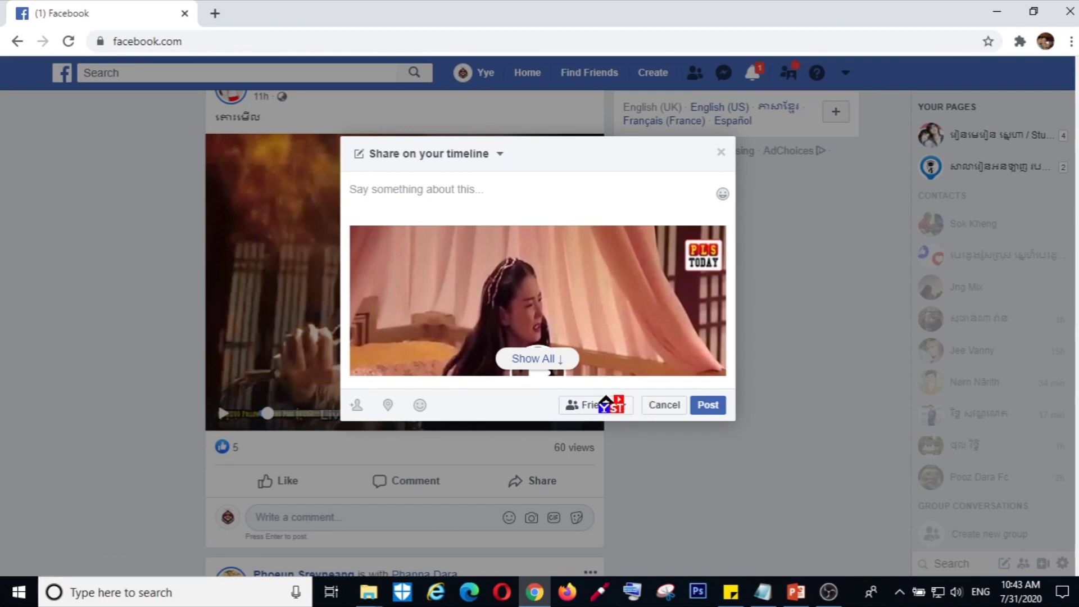
click(498, 154)
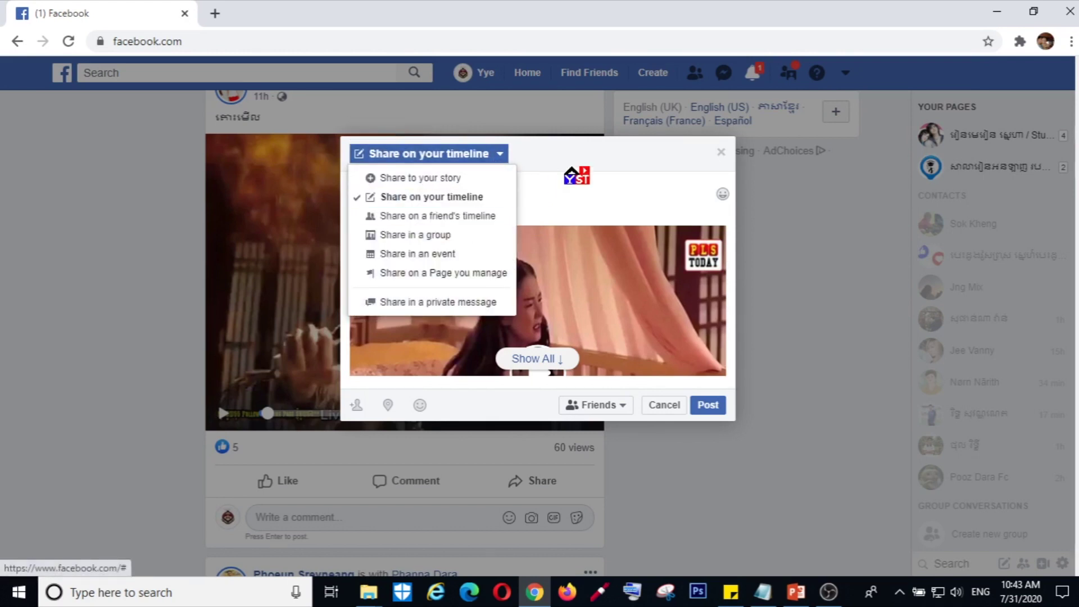
click(564, 176)
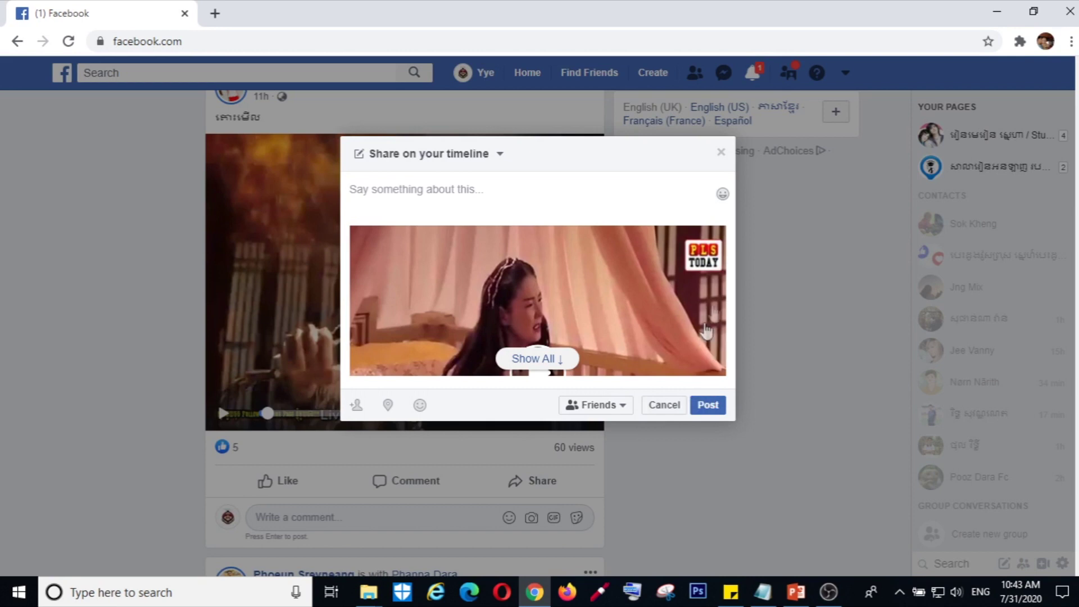
click(722, 152)
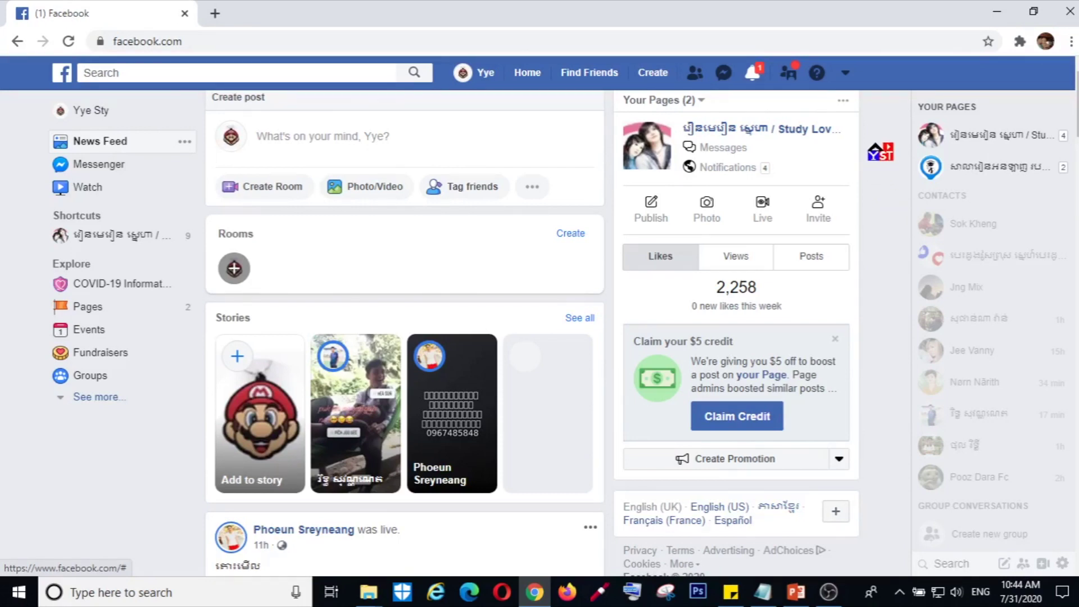
Step: Go to the My School Online Page and open its Page roles settings
click(847, 76)
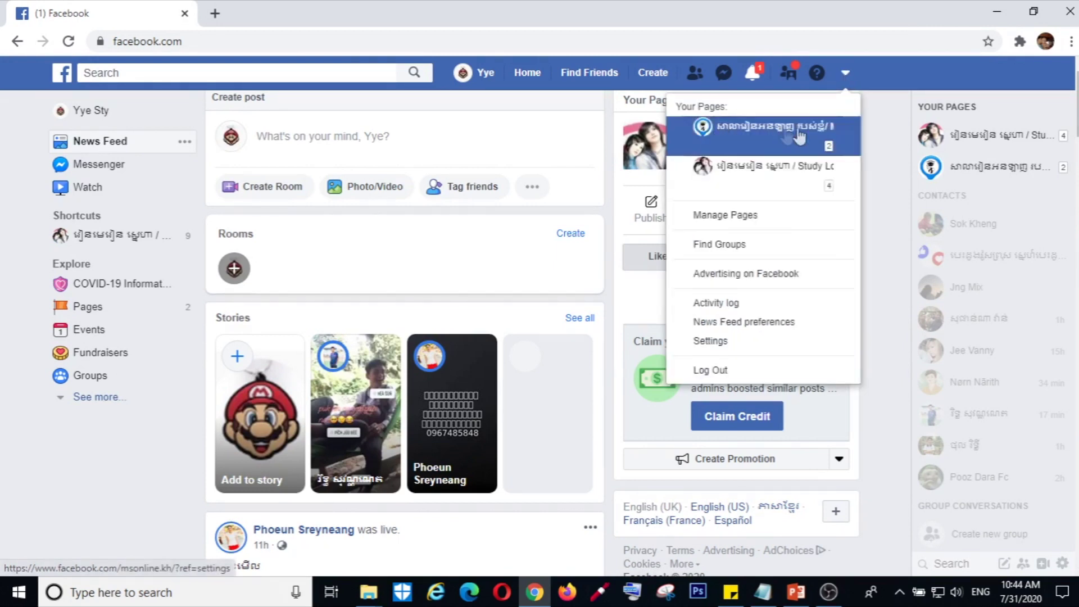
click(777, 136)
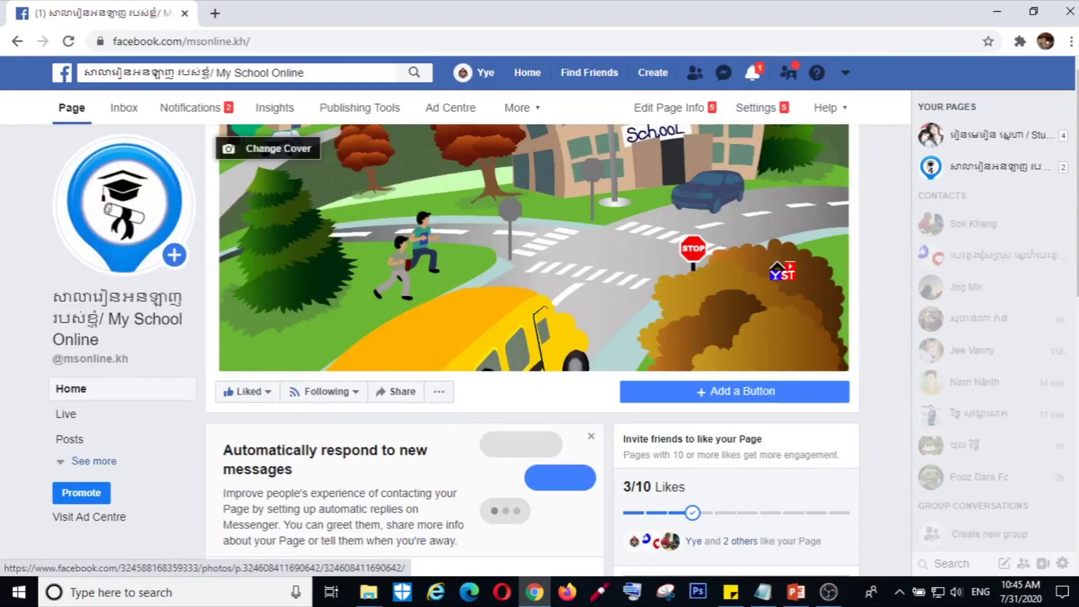
click(756, 108)
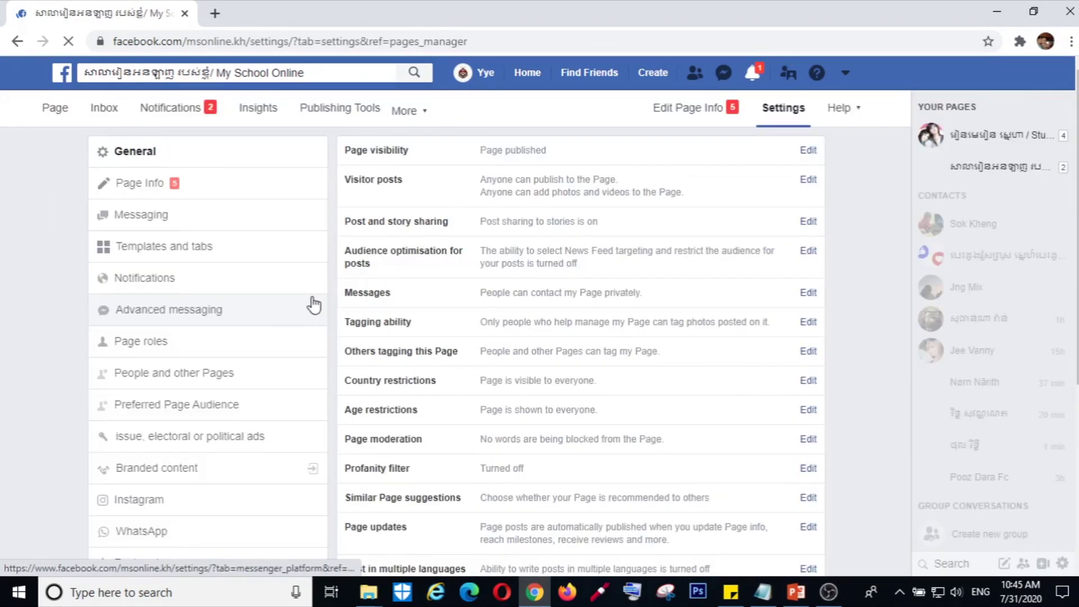
click(157, 344)
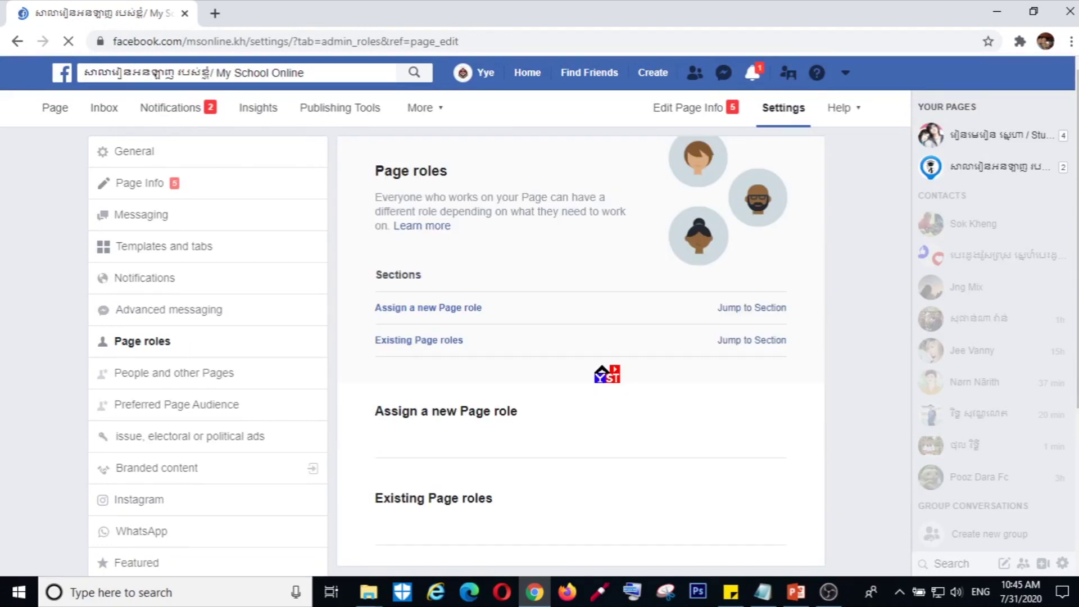
scroll(607, 374, down, 1)
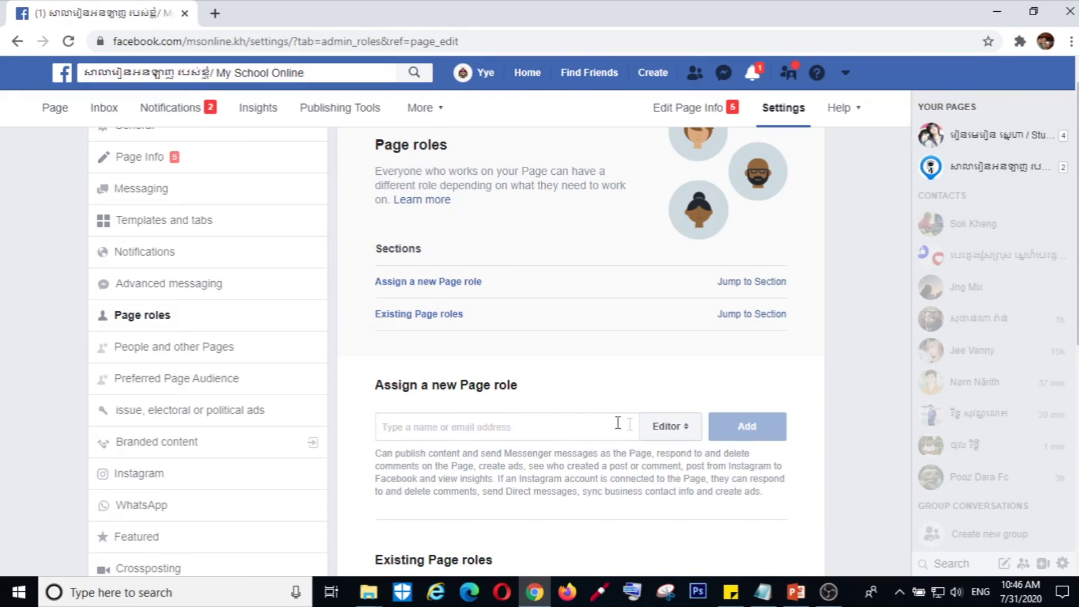
Step: Review the role types available for a new Page role and the existing Page roles
click(677, 428)
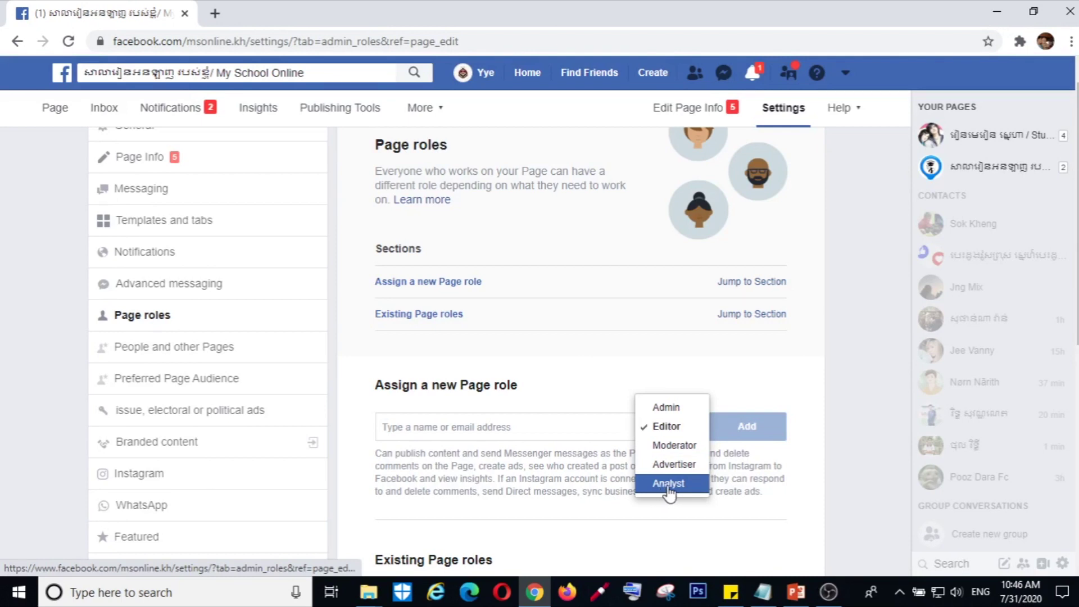
click(567, 427)
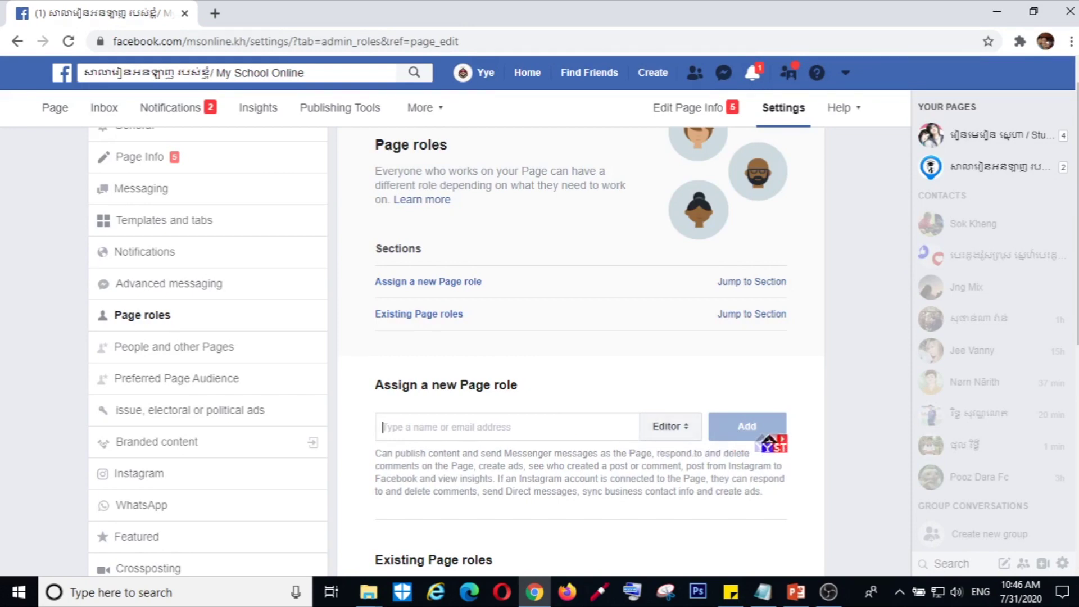
scroll(571, 450, down, 3)
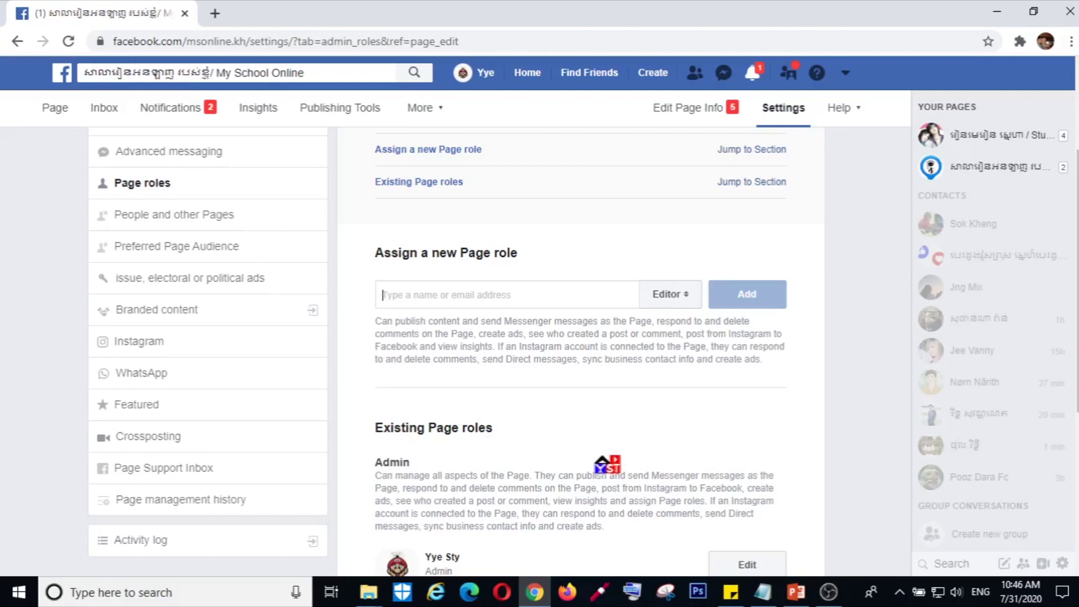
scroll(597, 462, down, 1)
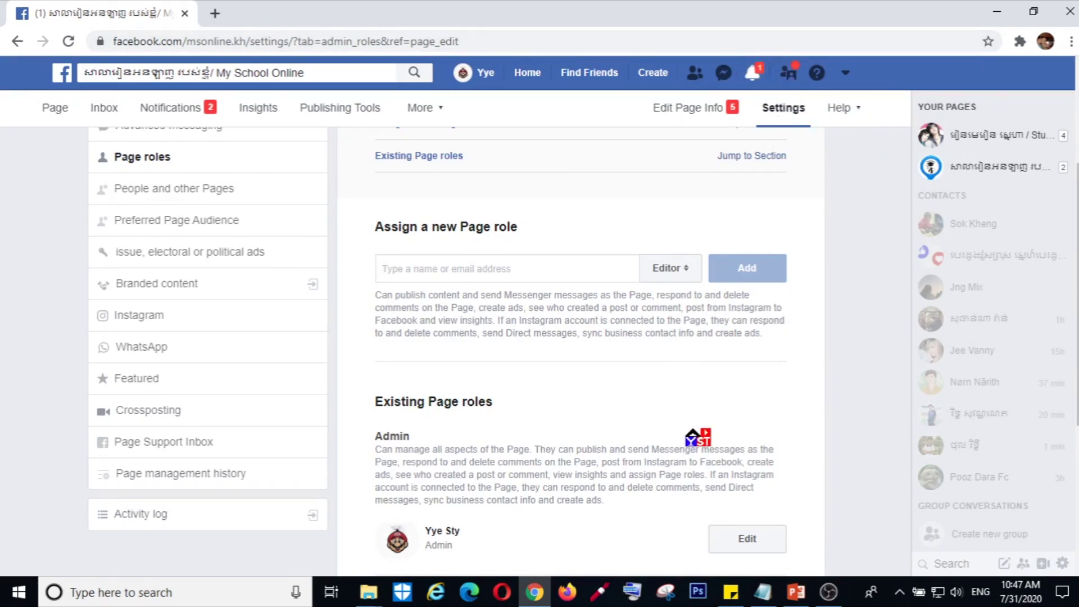
click(845, 72)
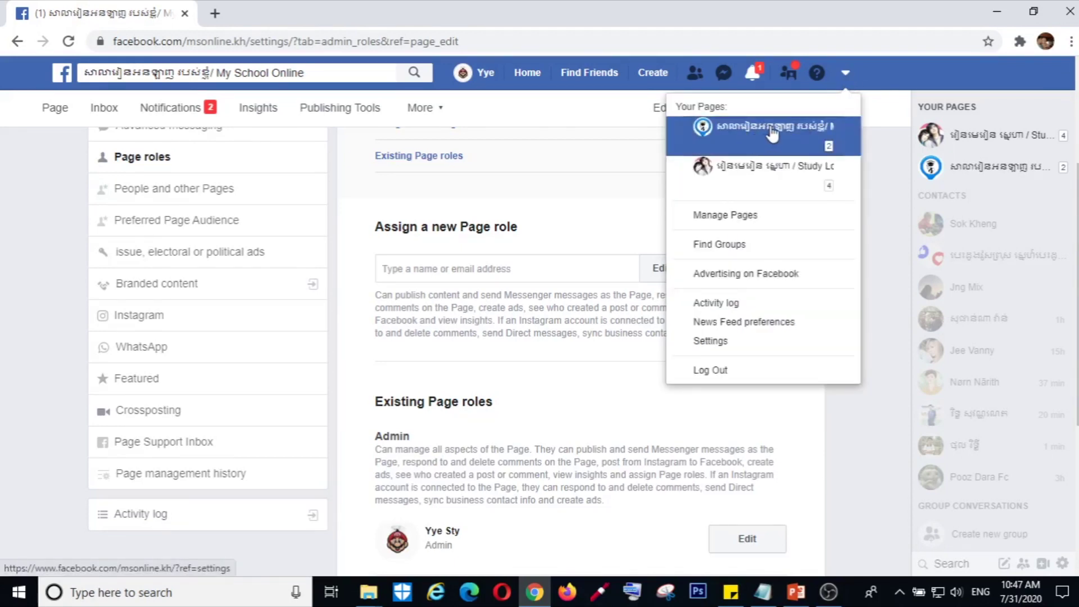
click(844, 77)
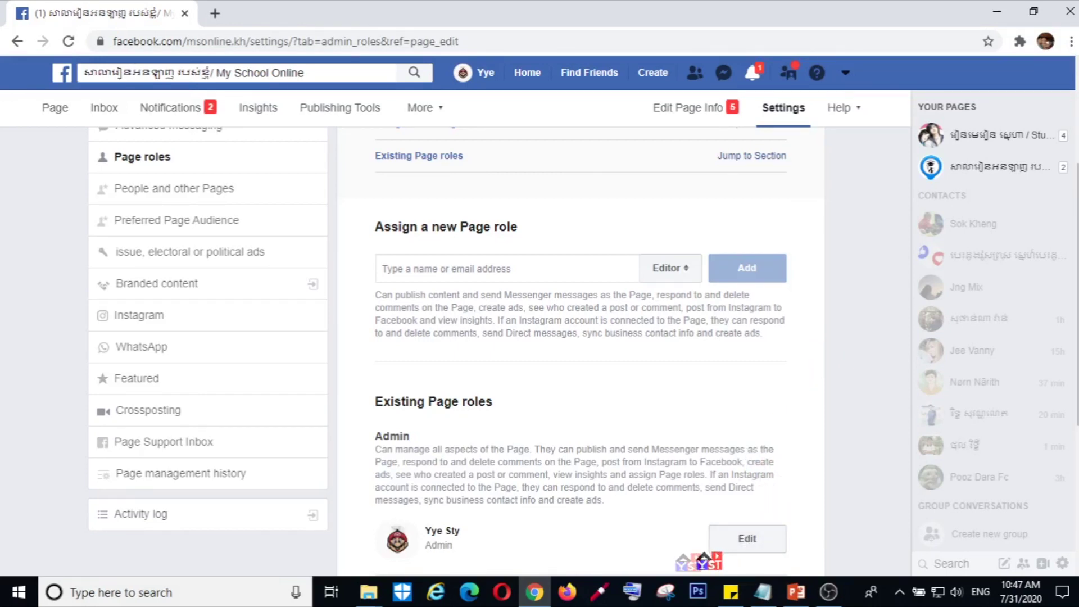
Step: Open the existing Page admin's role for editing to view its options, and cancel without saving
click(712, 550)
scroll(562, 449, down, 2)
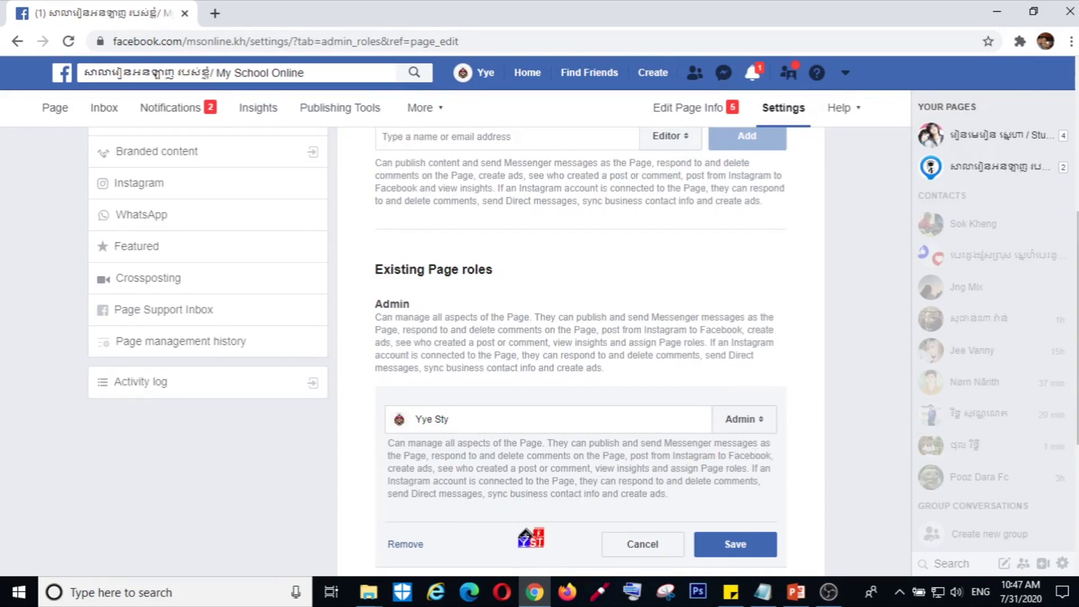
click(655, 540)
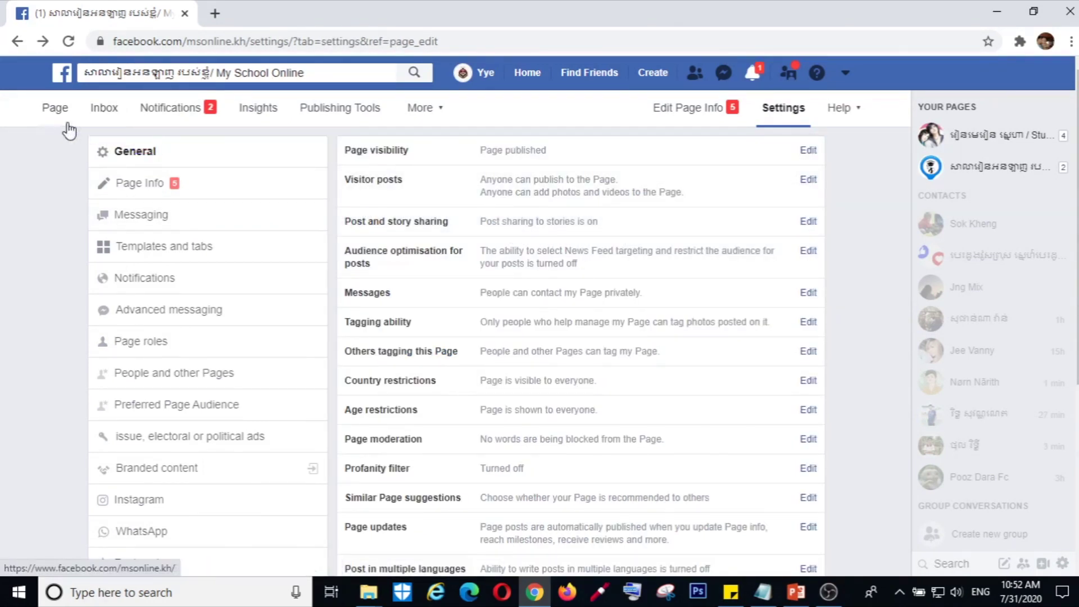
Step: Return from the settings to the My School Online Page's main view
click(53, 112)
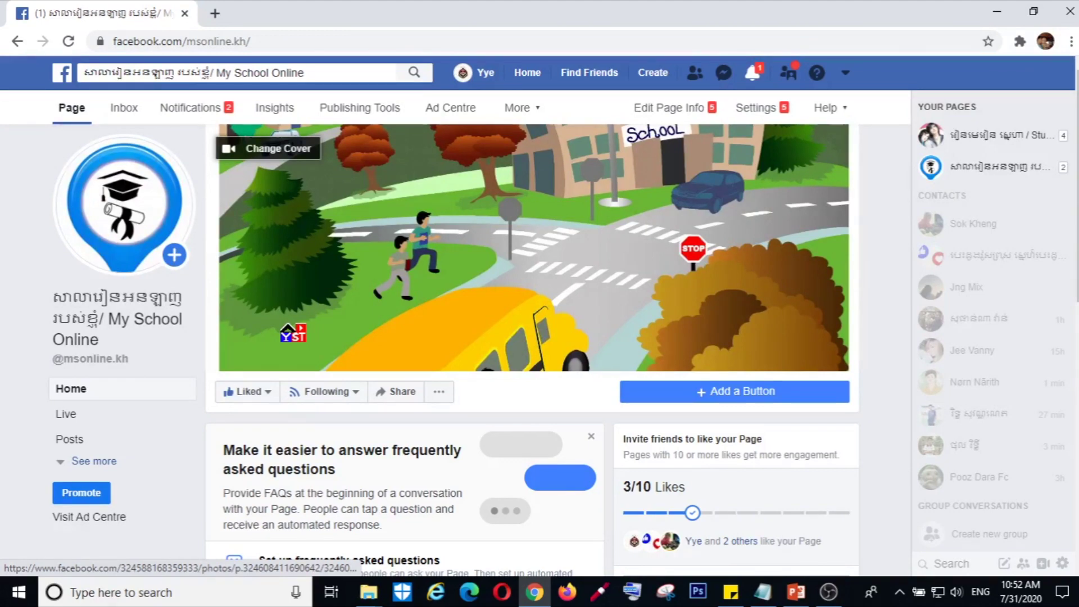
Step: Open the My School Online Page's About section, try to edit the Page name, and dismiss the notice
scroll(100, 466, down, 2)
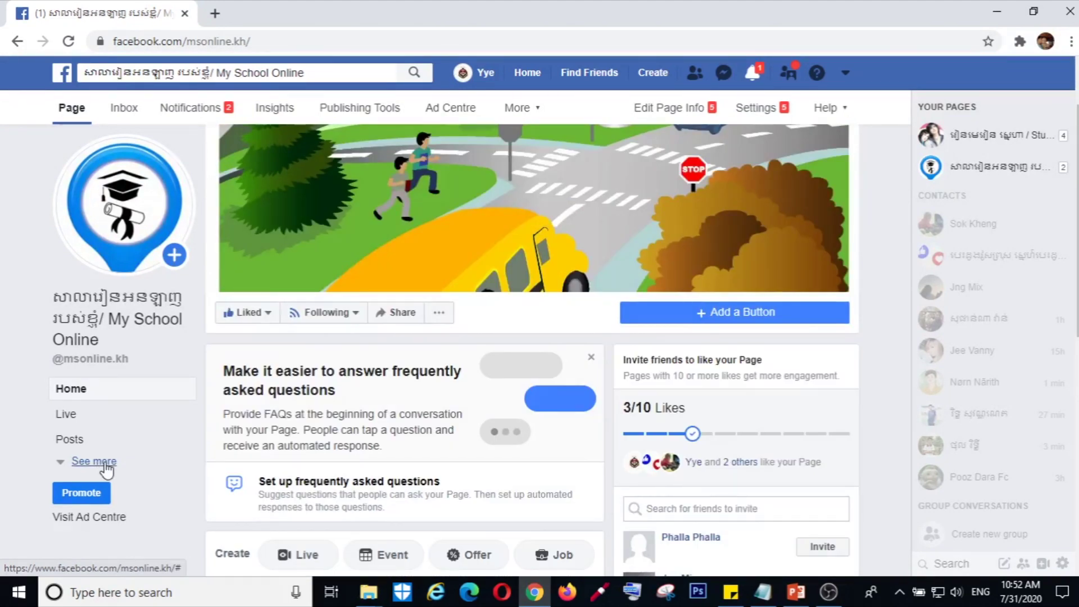
click(104, 462)
scroll(133, 458, down, 1)
scroll(132, 458, down, 1)
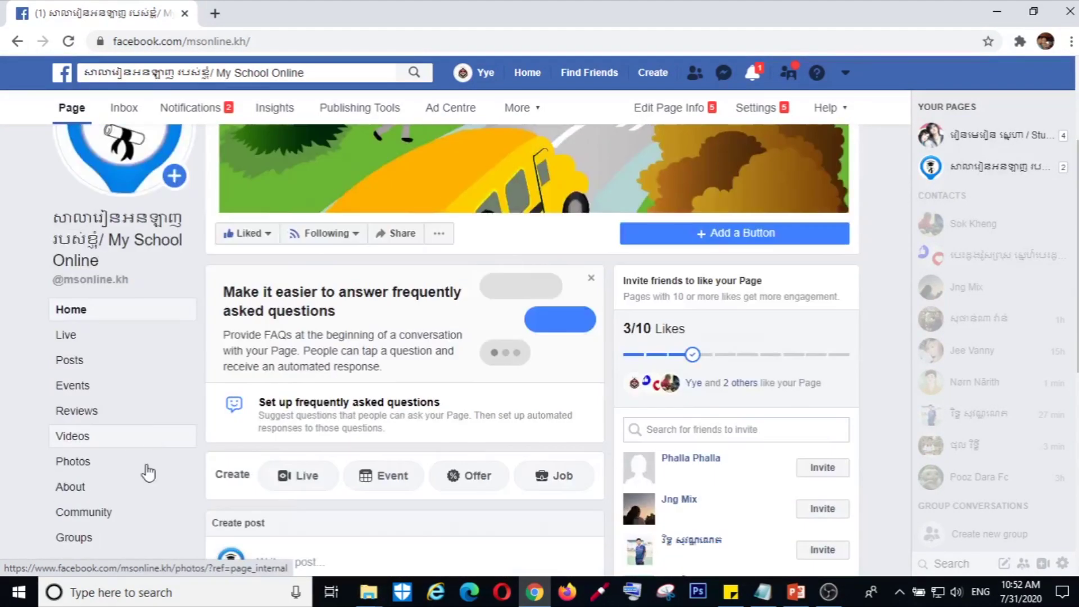
click(87, 488)
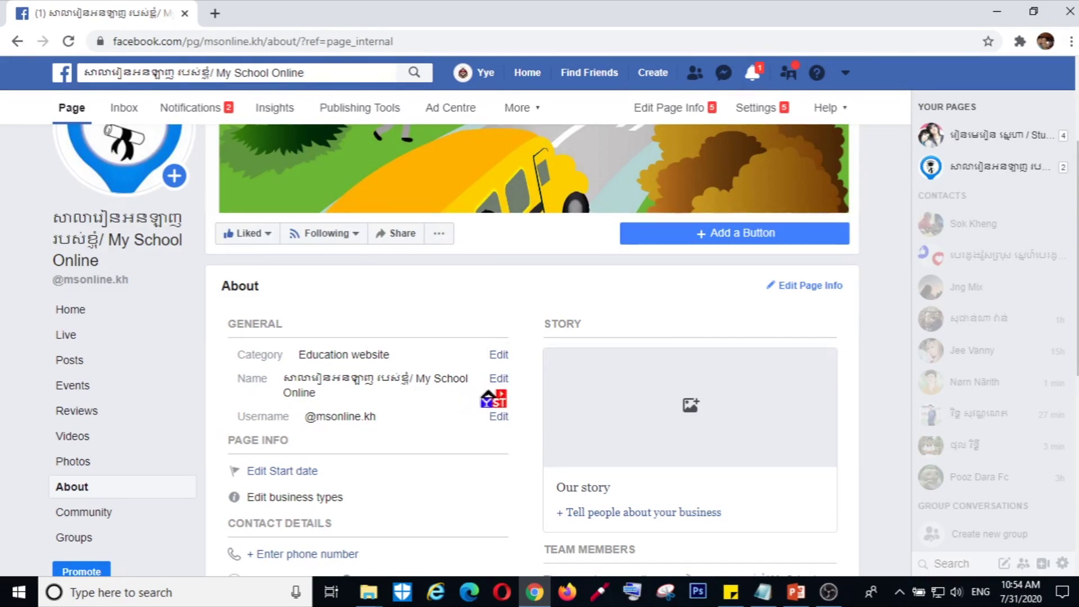
click(505, 381)
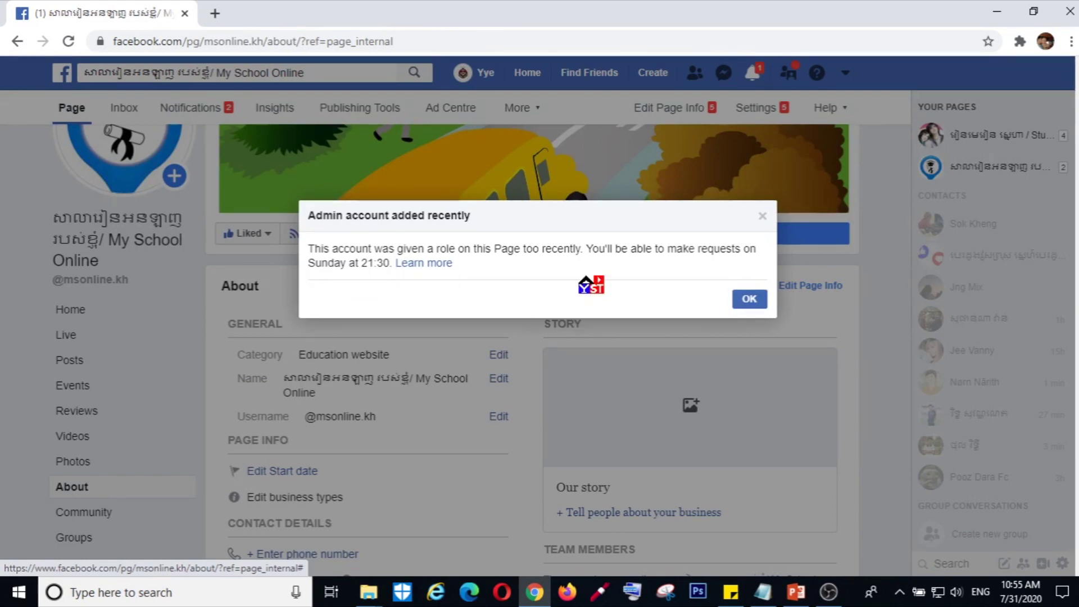
click(762, 218)
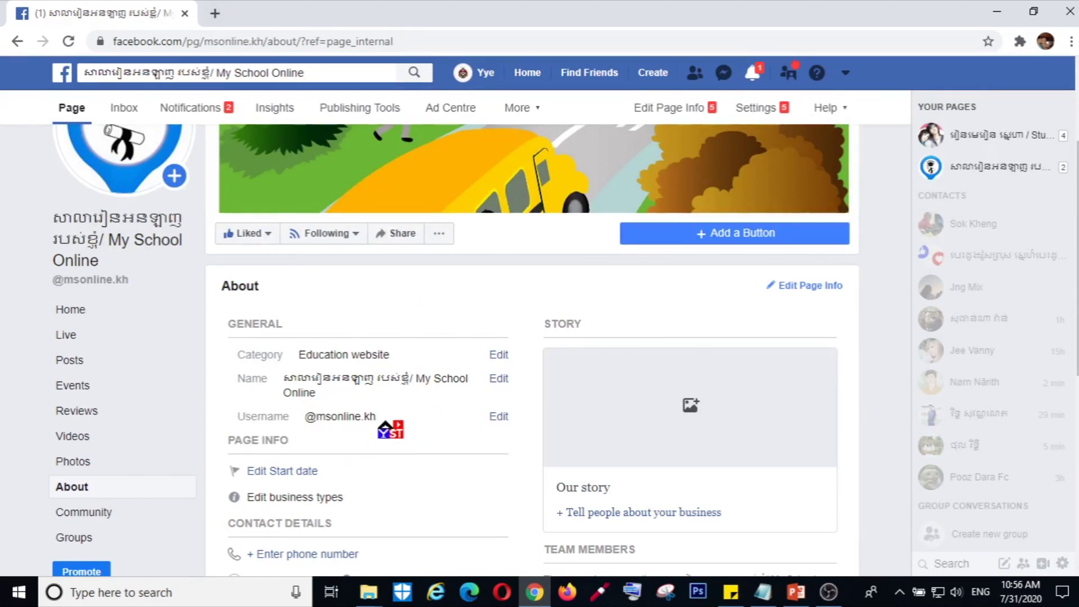
drag(375, 418, 306, 416)
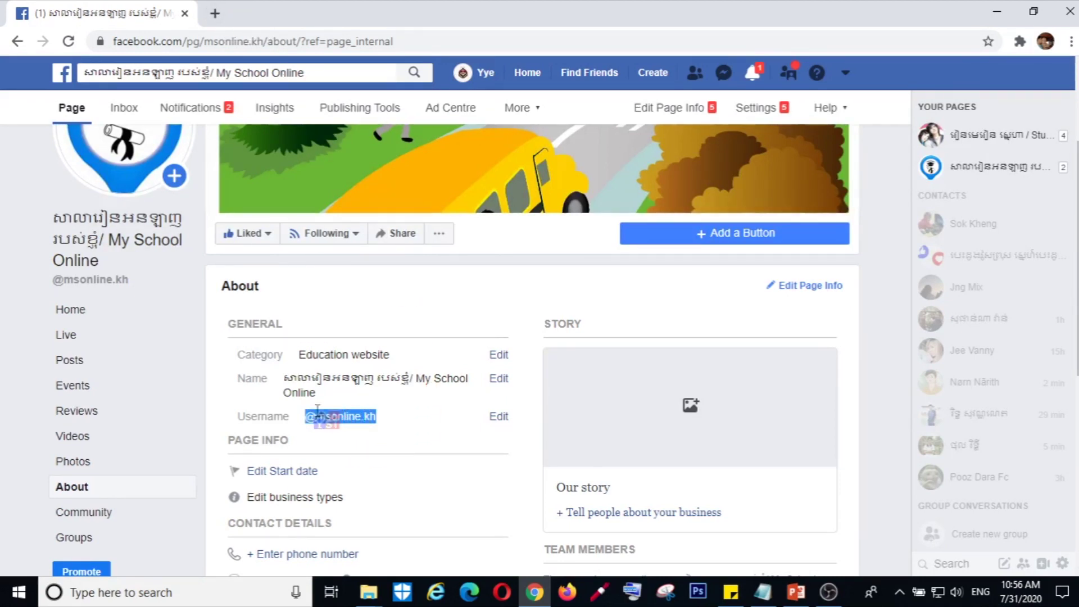
right_click(325, 416)
click(365, 428)
click(215, 13)
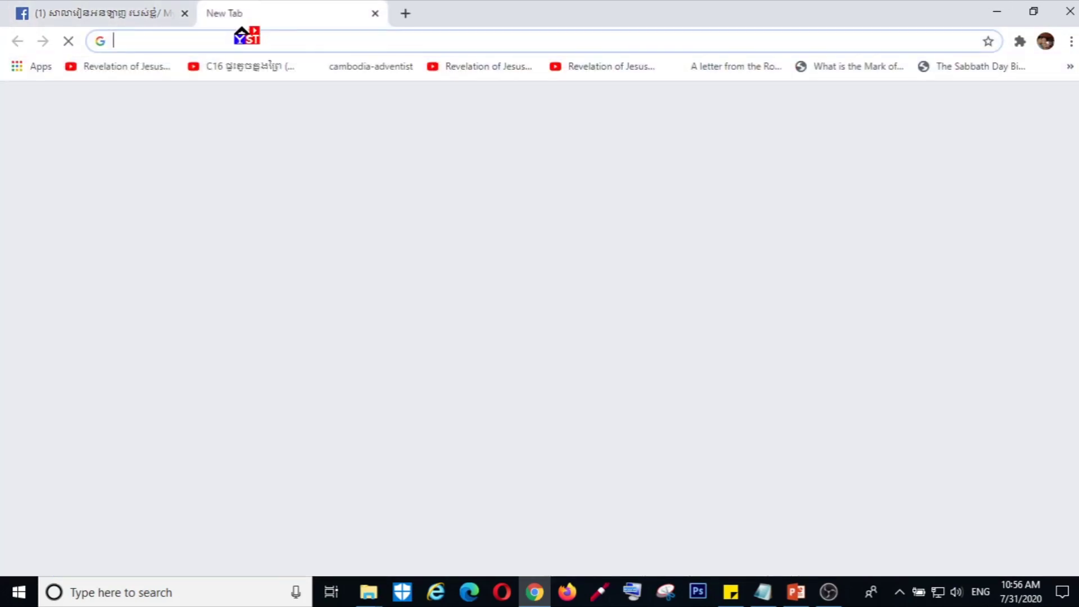
text(facebook.com)
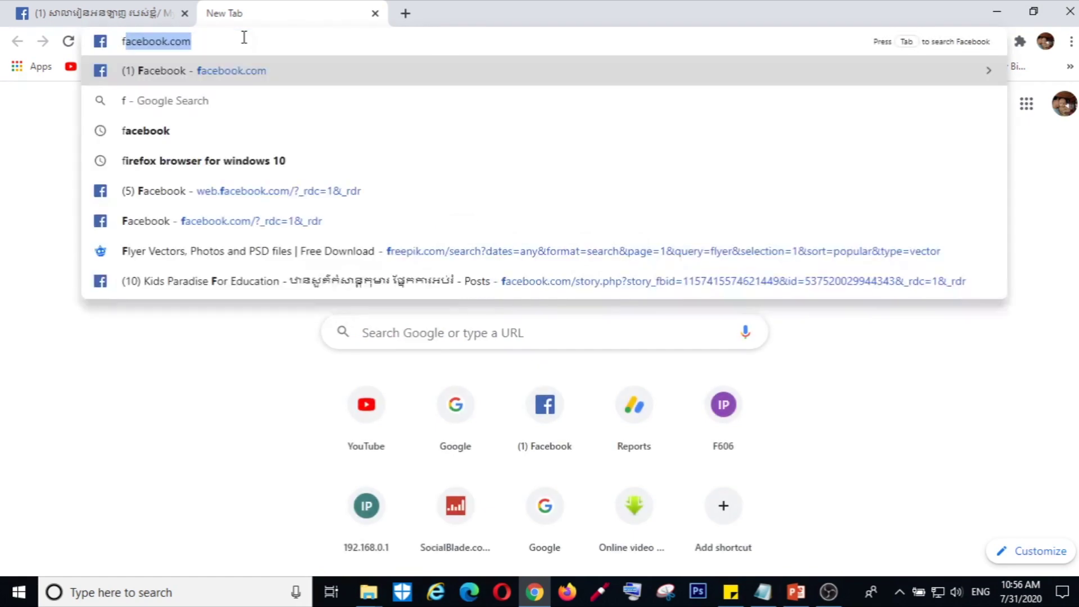
key(Return)
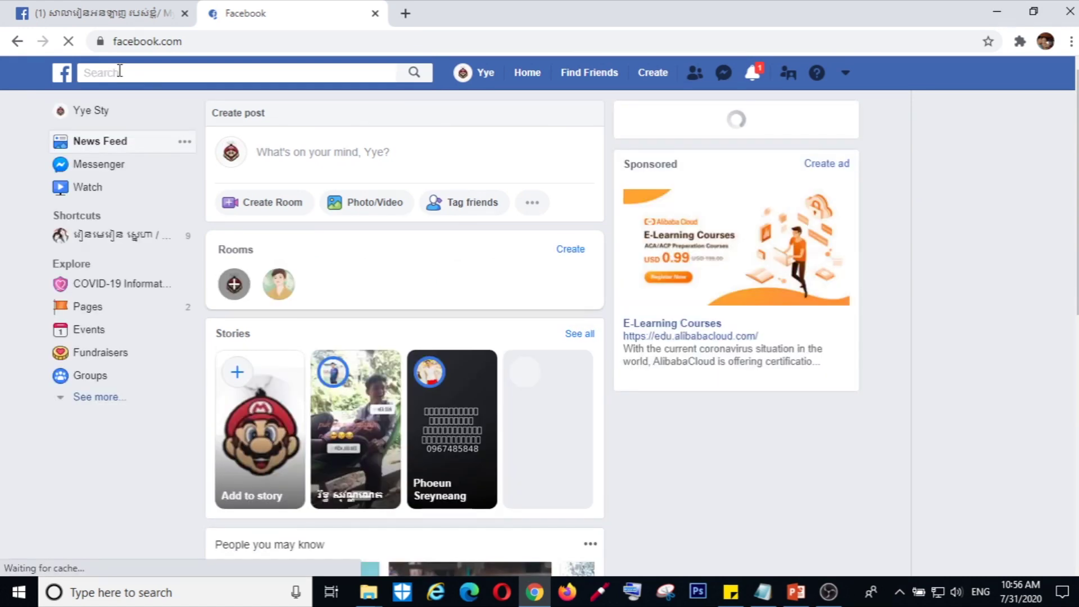
click(120, 71)
text(@msonline.kh)
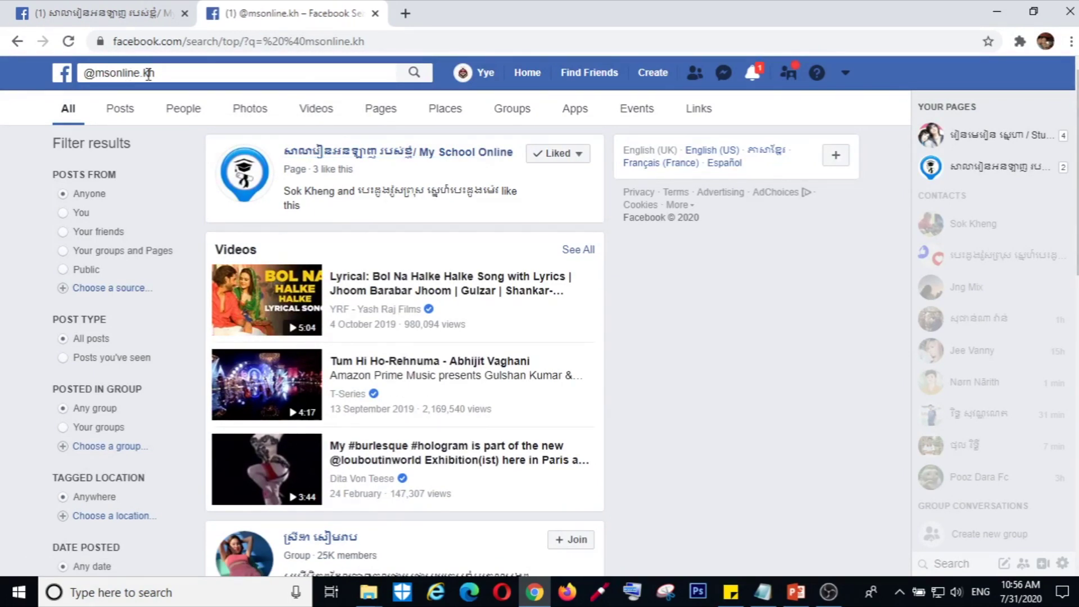
Step: Close the search tab and open the Page's username for editing in its About section
key(ctrl+w)
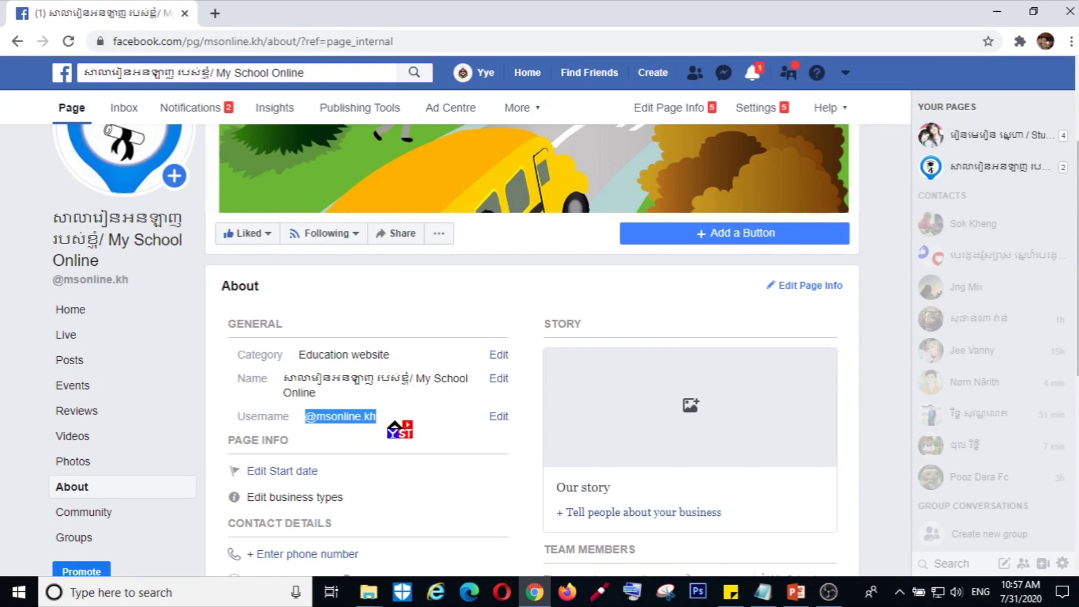
click(499, 416)
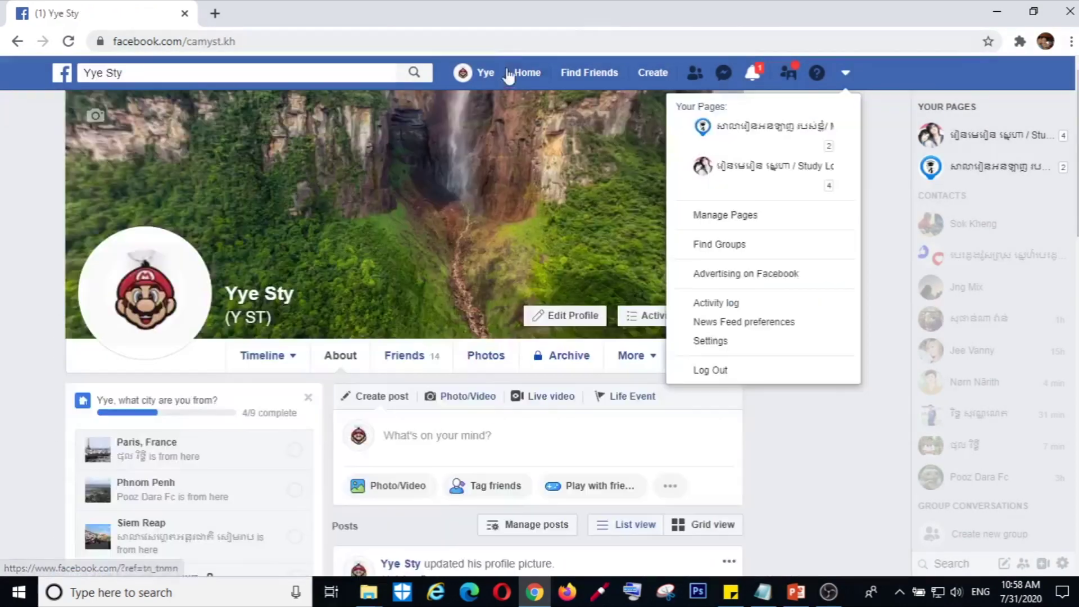
Step: Go to the personal profile and open the account's General Account Settings
click(484, 75)
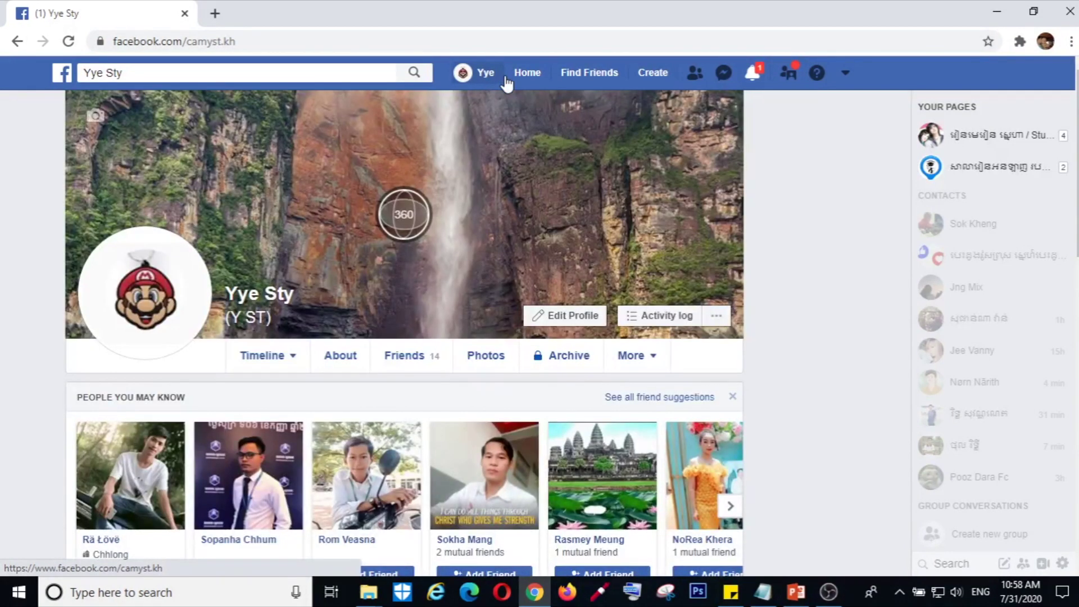
click(845, 75)
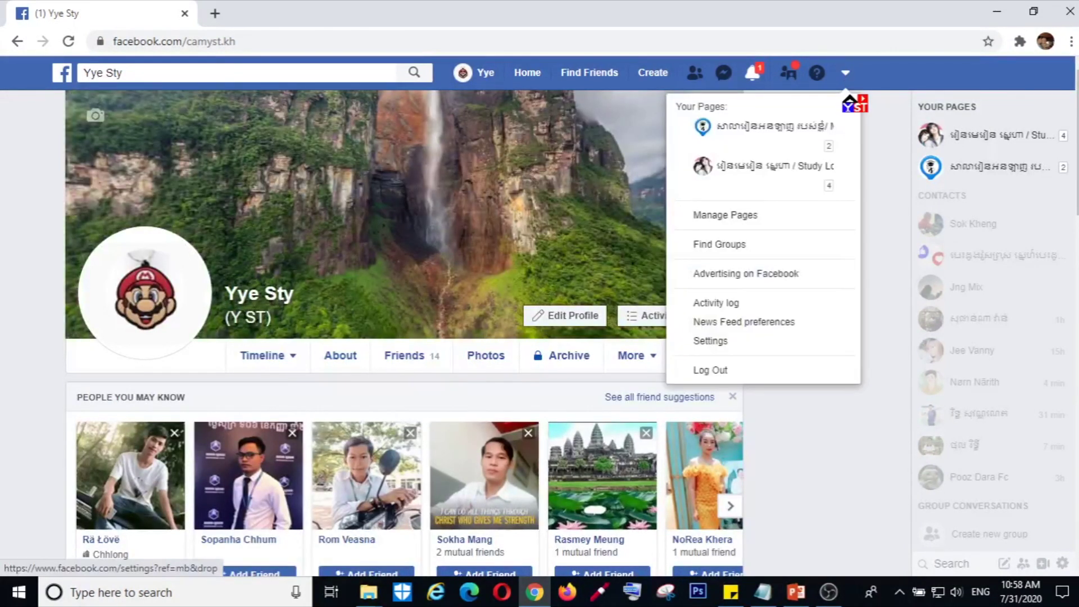
click(739, 348)
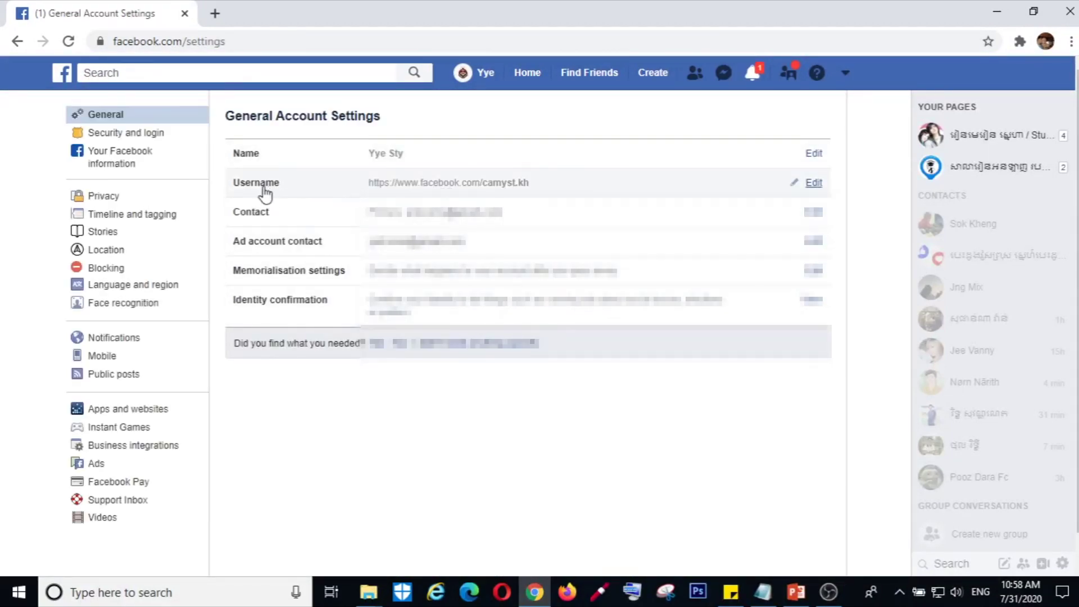
click(156, 118)
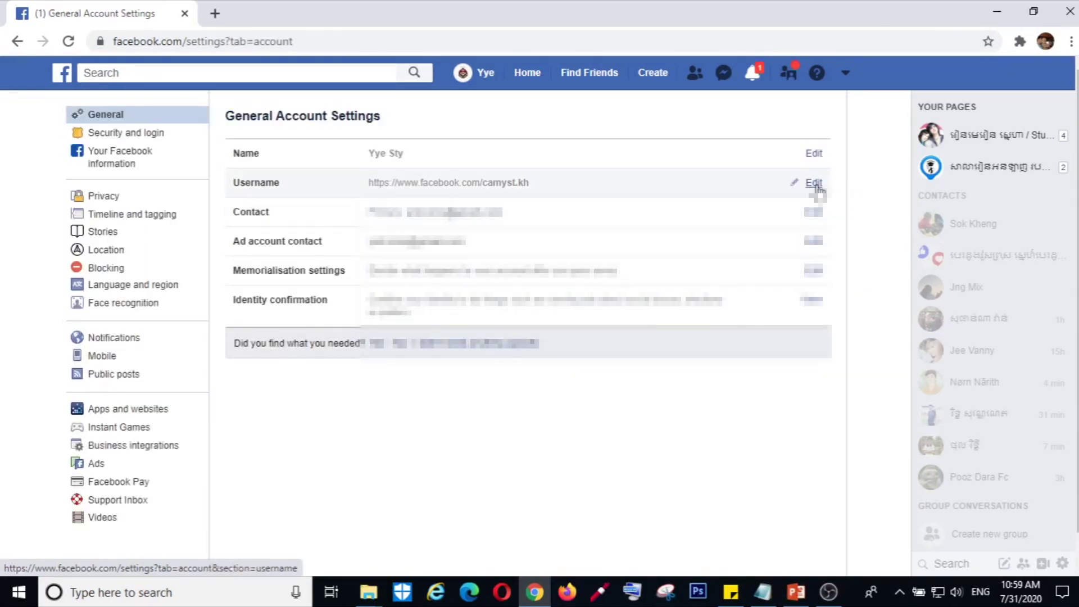
Step: Open the personal account's username for editing to view its options, and cancel without saving
click(814, 183)
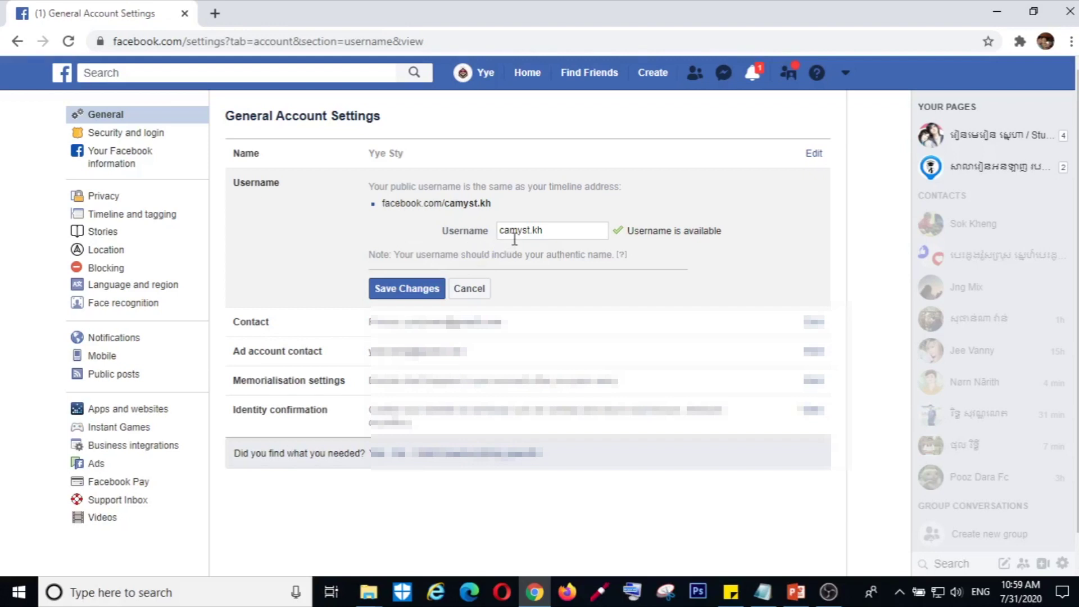
click(469, 288)
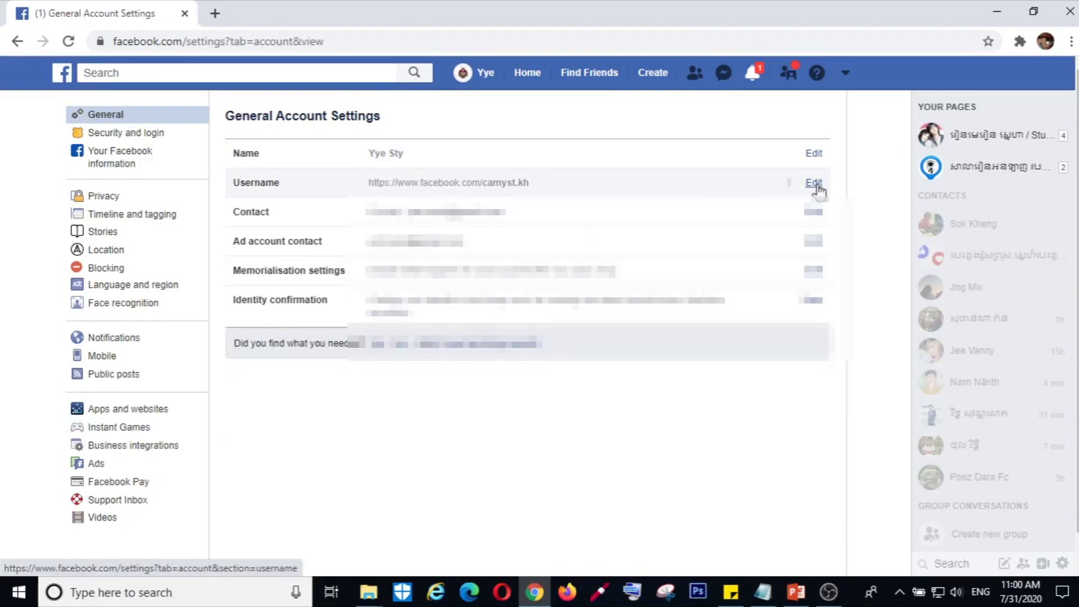
click(814, 183)
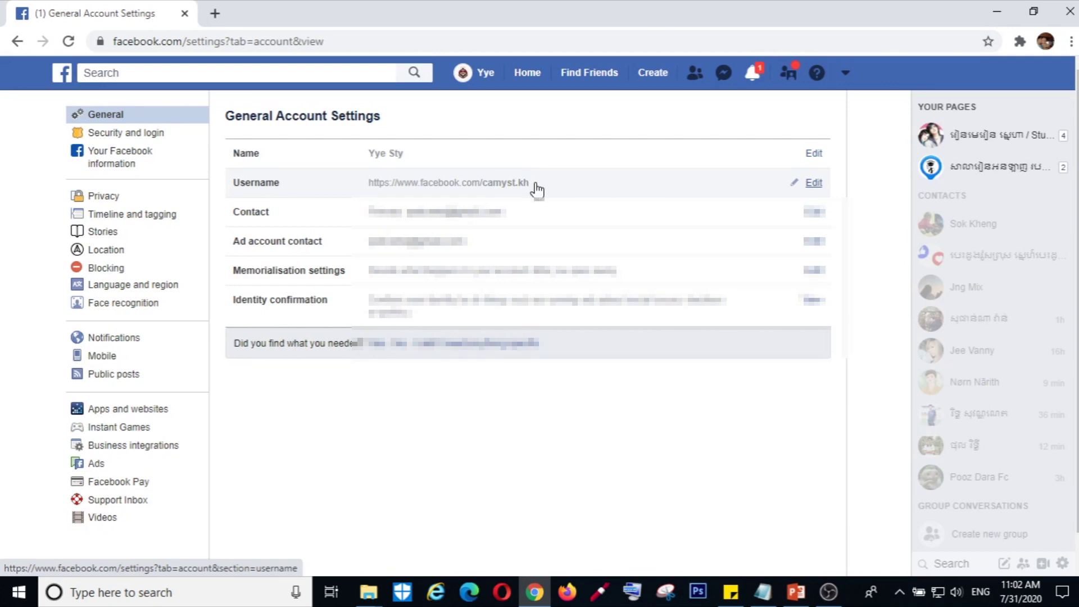
Step: Open Facebook in a new browser tab and search for the personal account's username
click(220, 15)
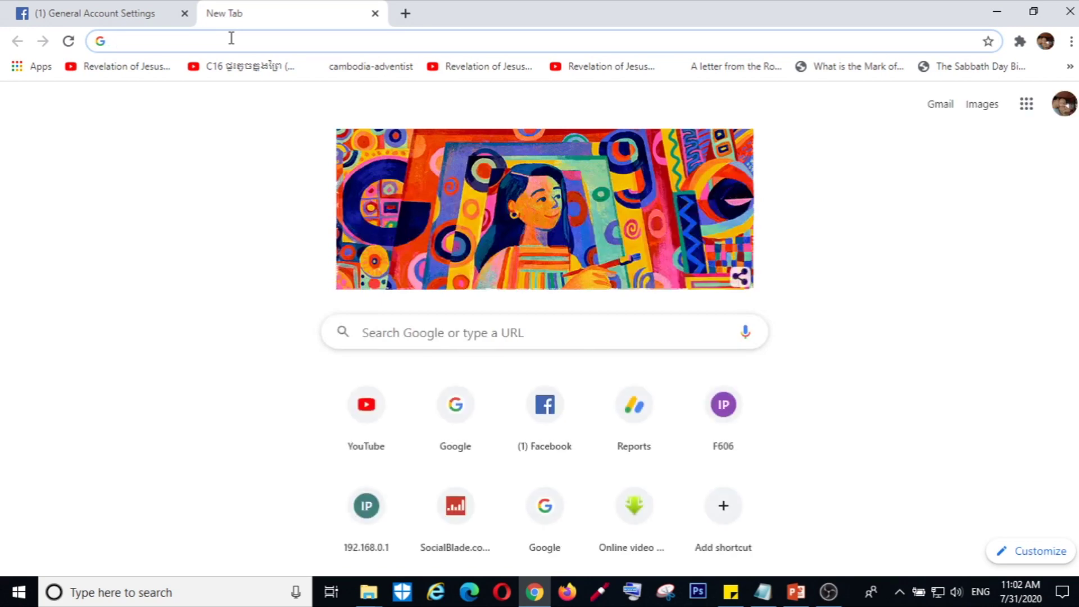
text(f)
key(Return)
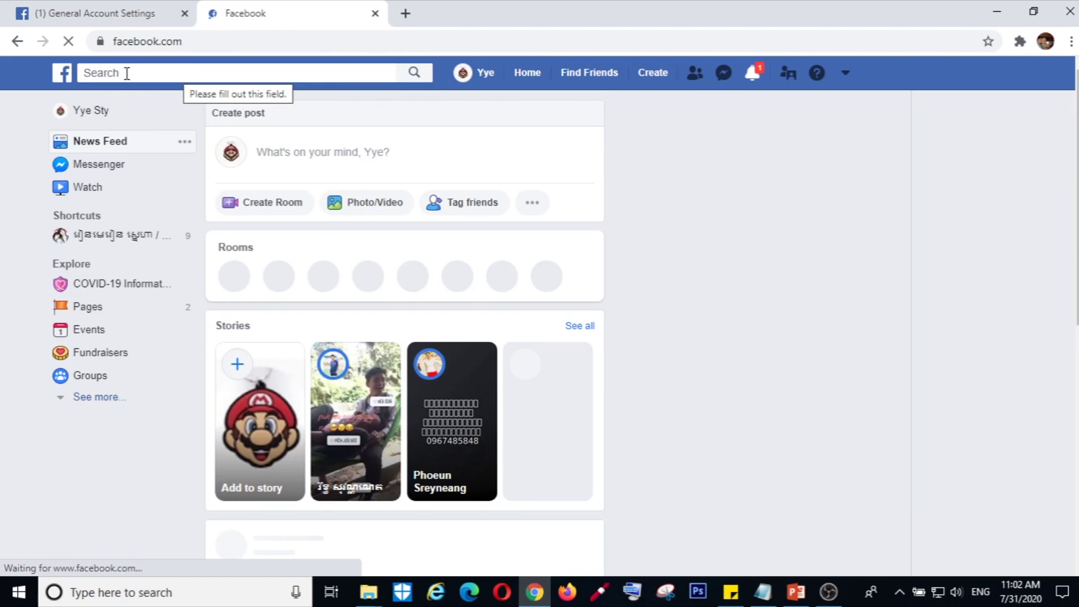
click(127, 73)
text(camyst)
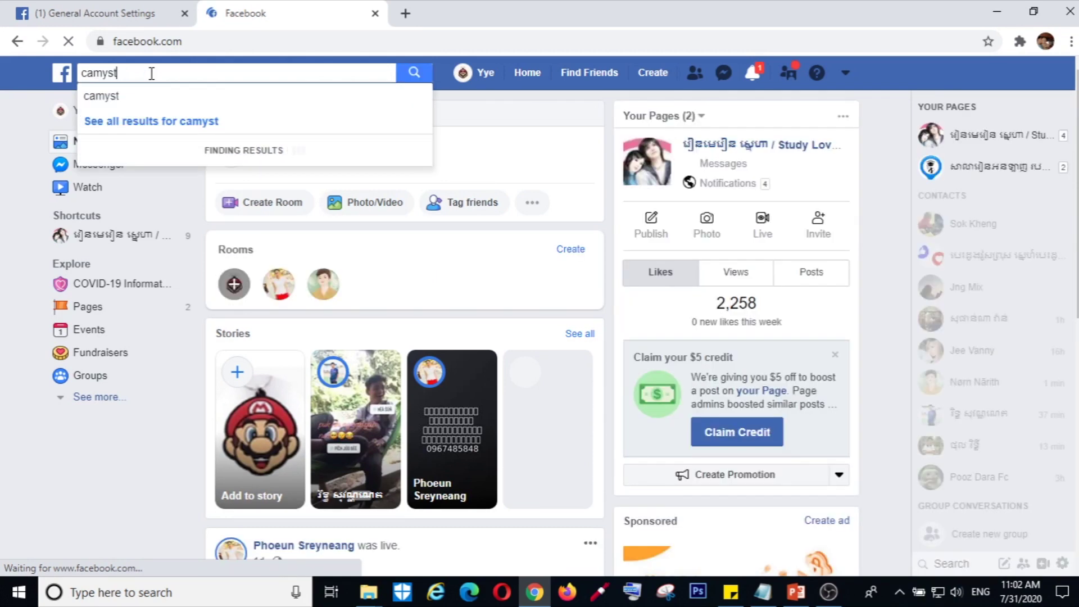
text(.k)
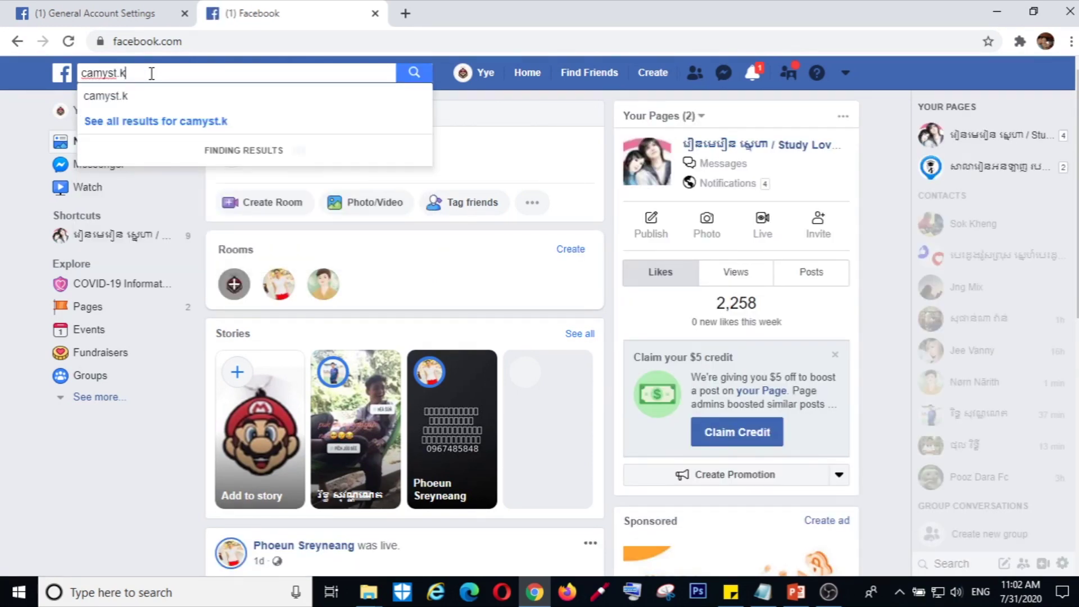
text(h)
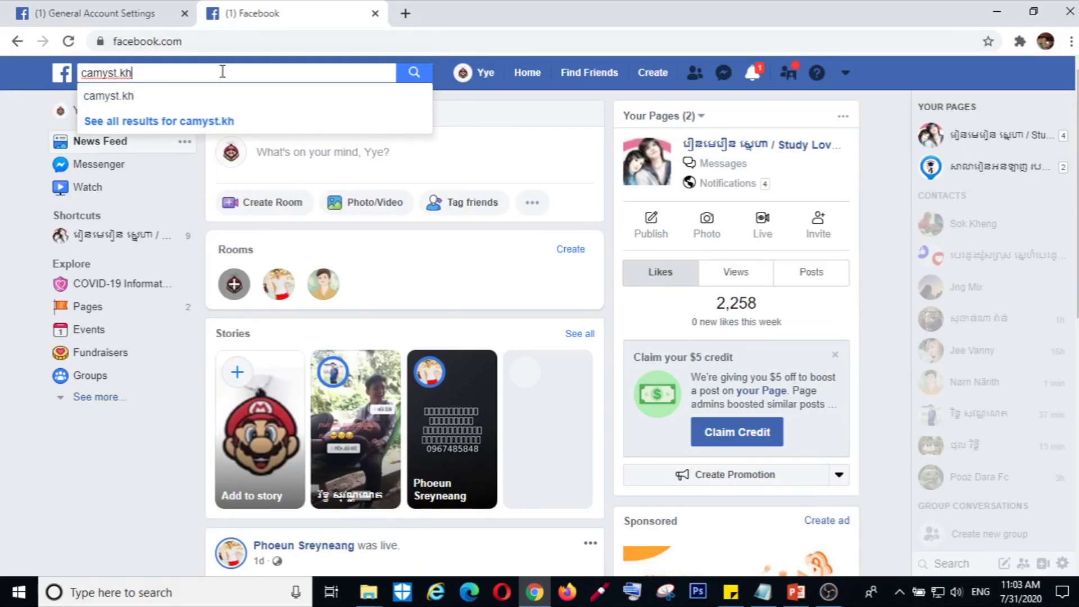
key(Return)
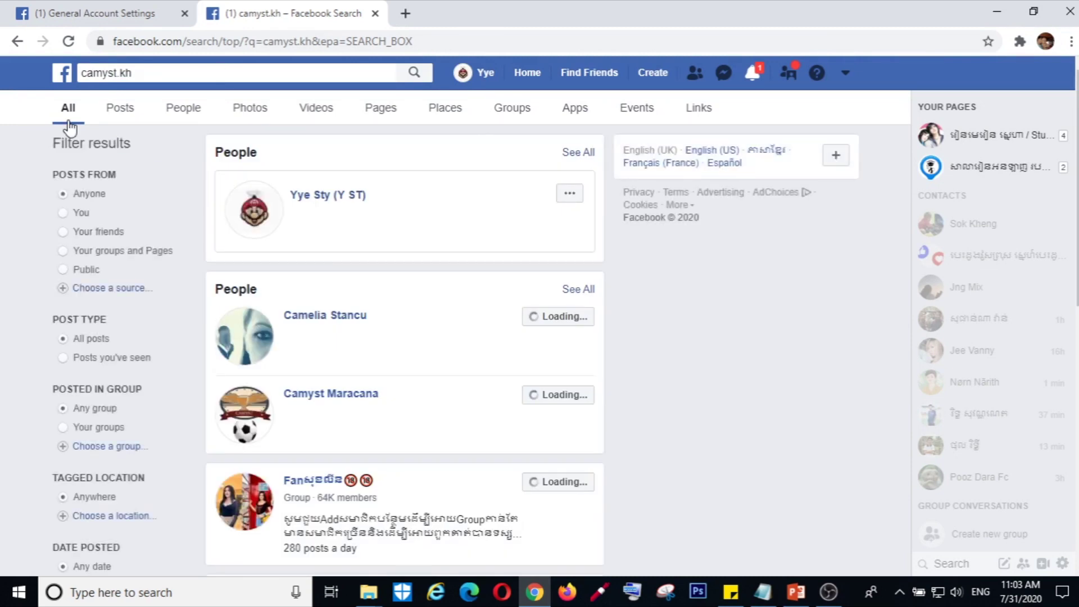
Step: Switch the search results to People and back to All, and open the profile matching the username
click(181, 113)
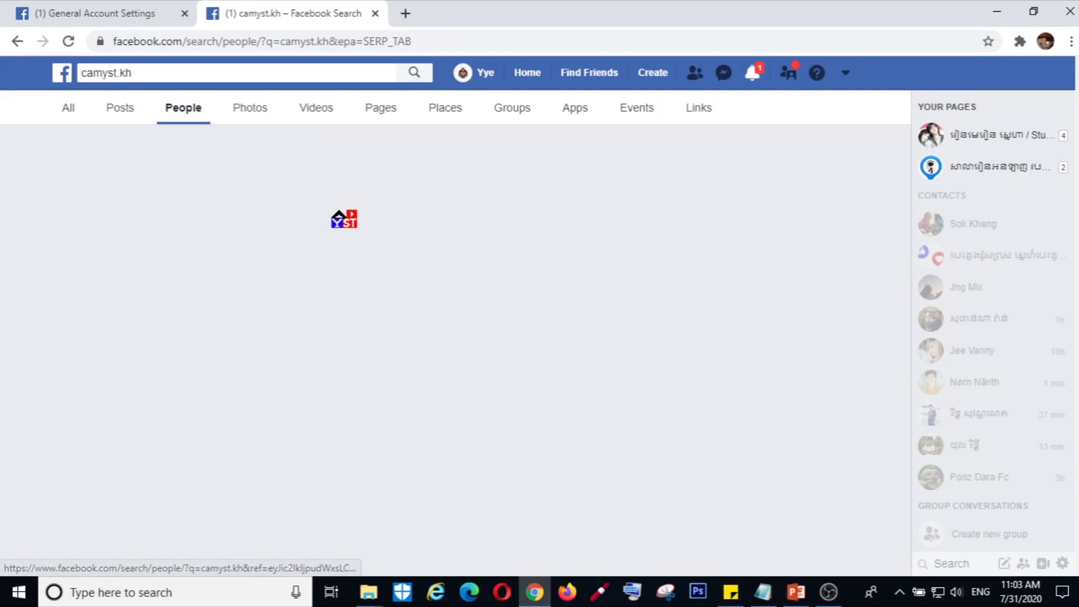
click(73, 107)
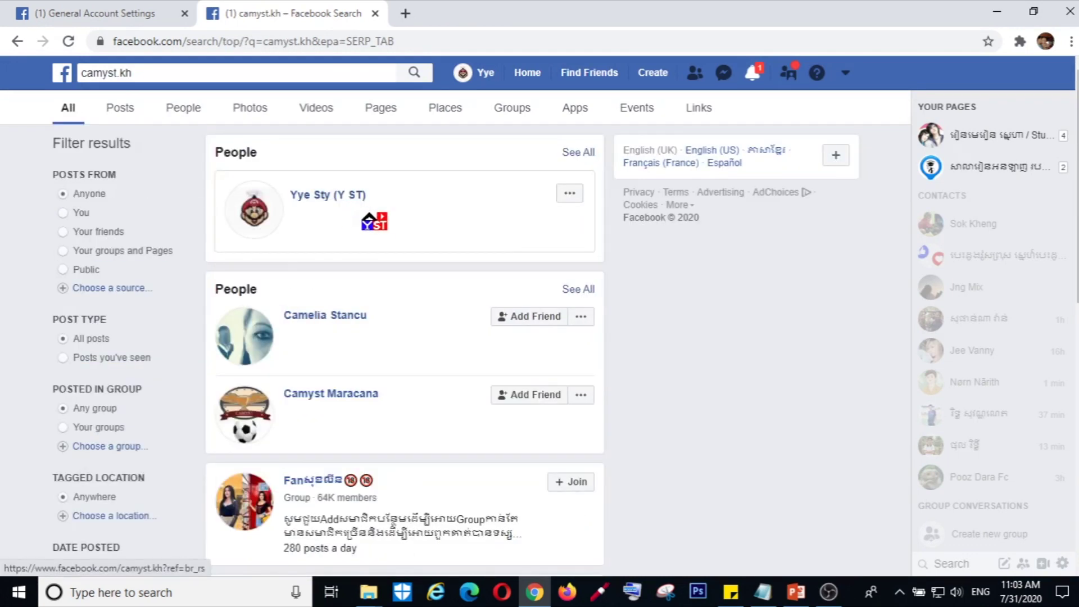
click(325, 205)
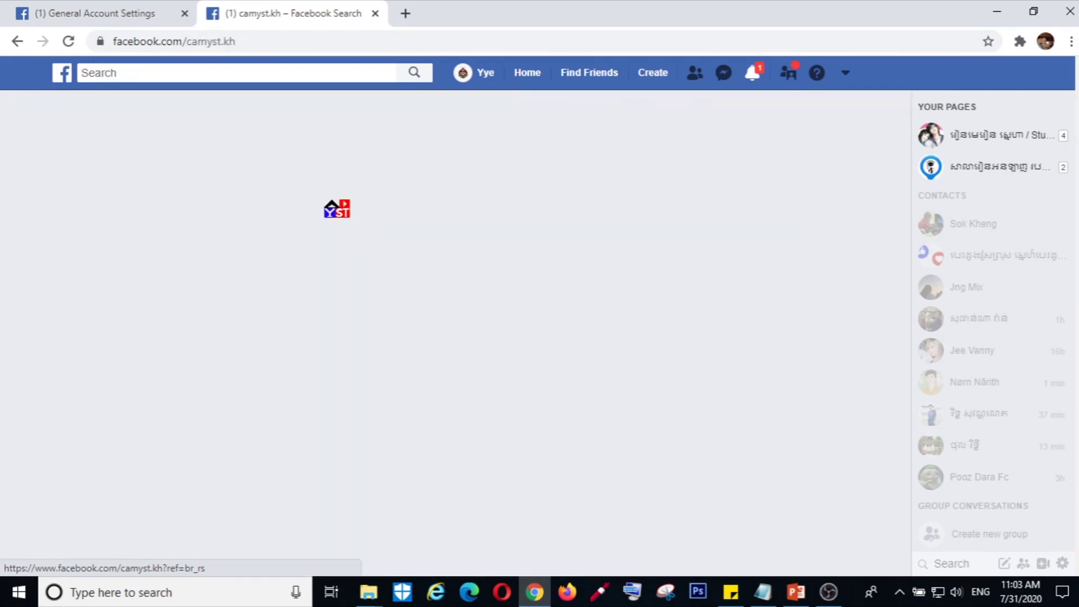